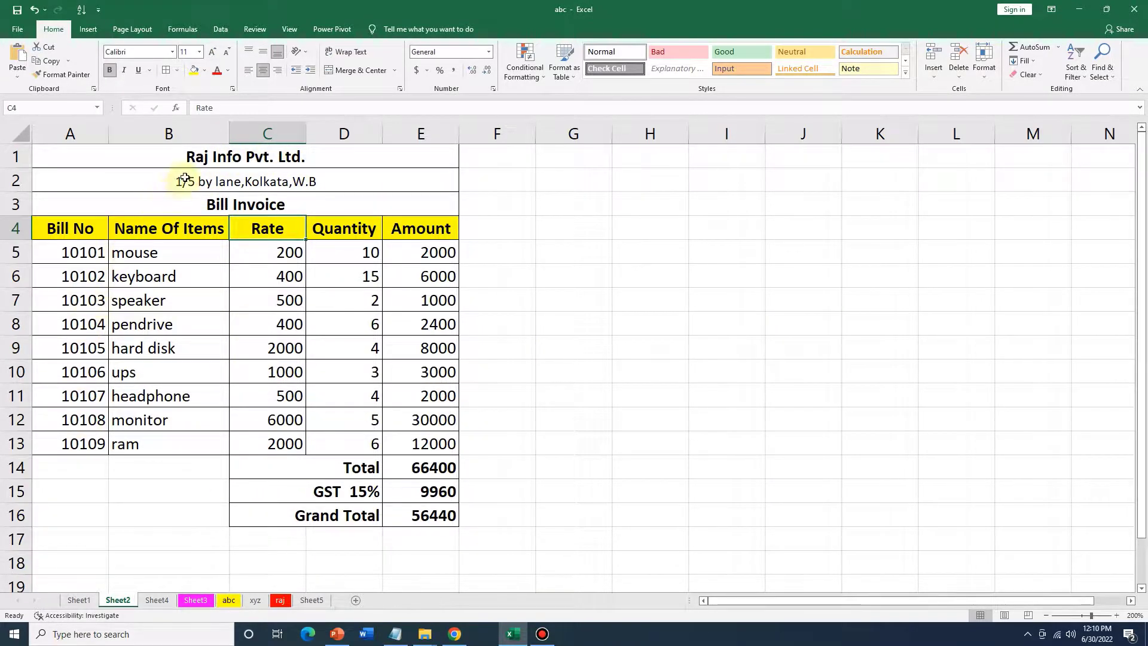
Step: Review the reference invoice's header rows, title and column headings
{"action": "left_click", "coordinate": [210, 158]}
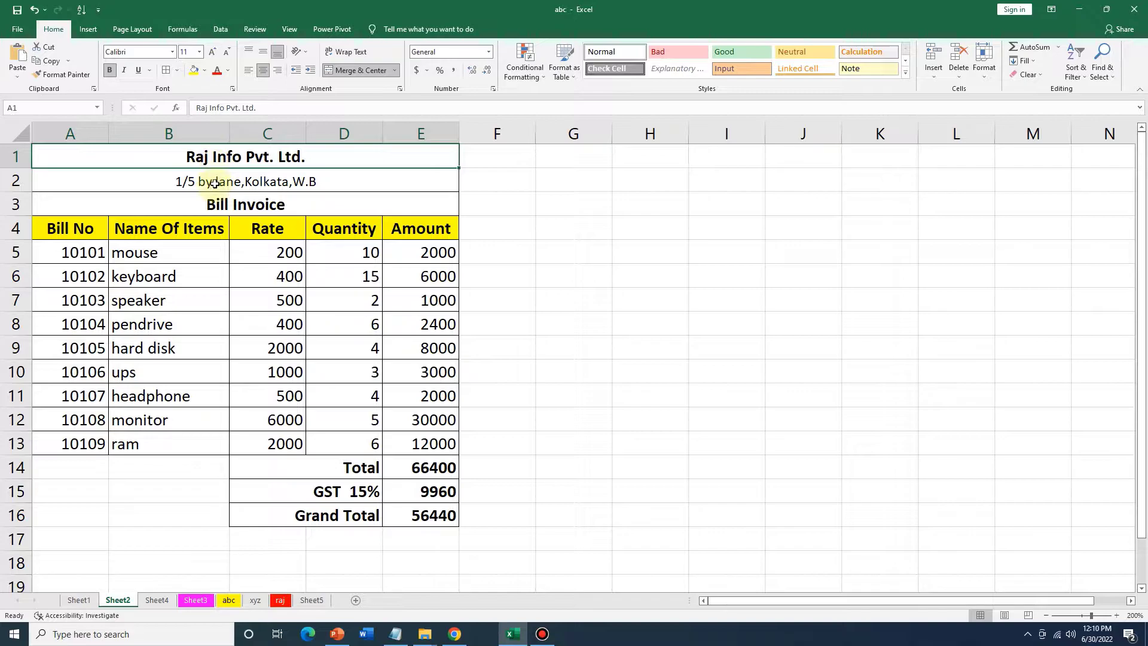
{"action": "left_click", "coordinate": [215, 183]}
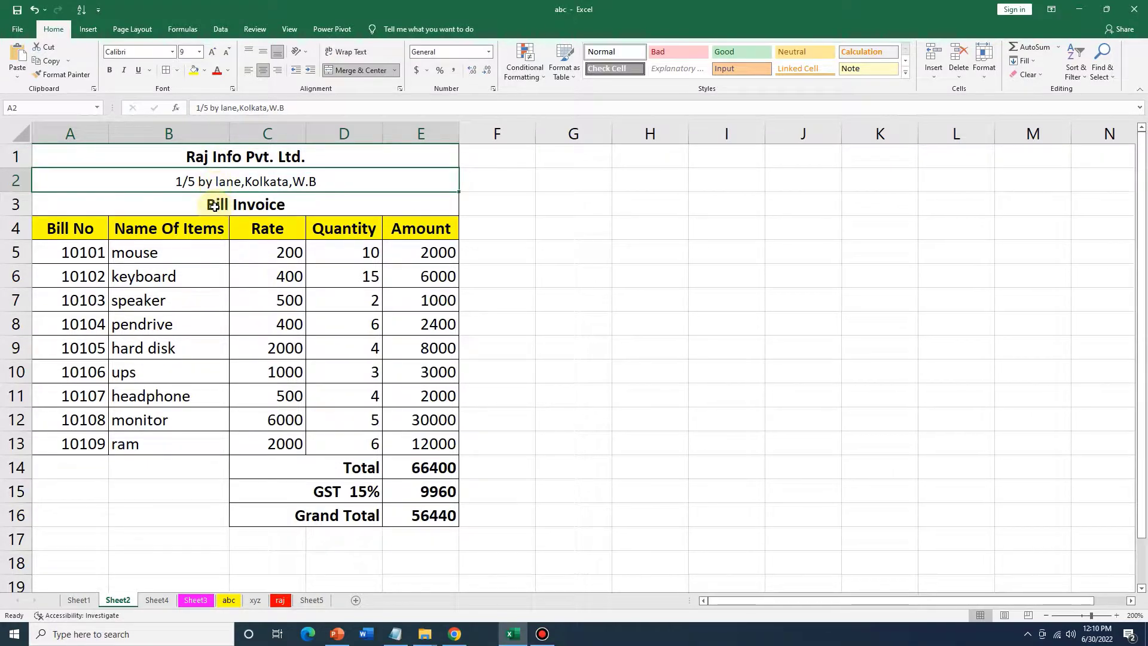
{"action": "left_click", "coordinate": [214, 205]}
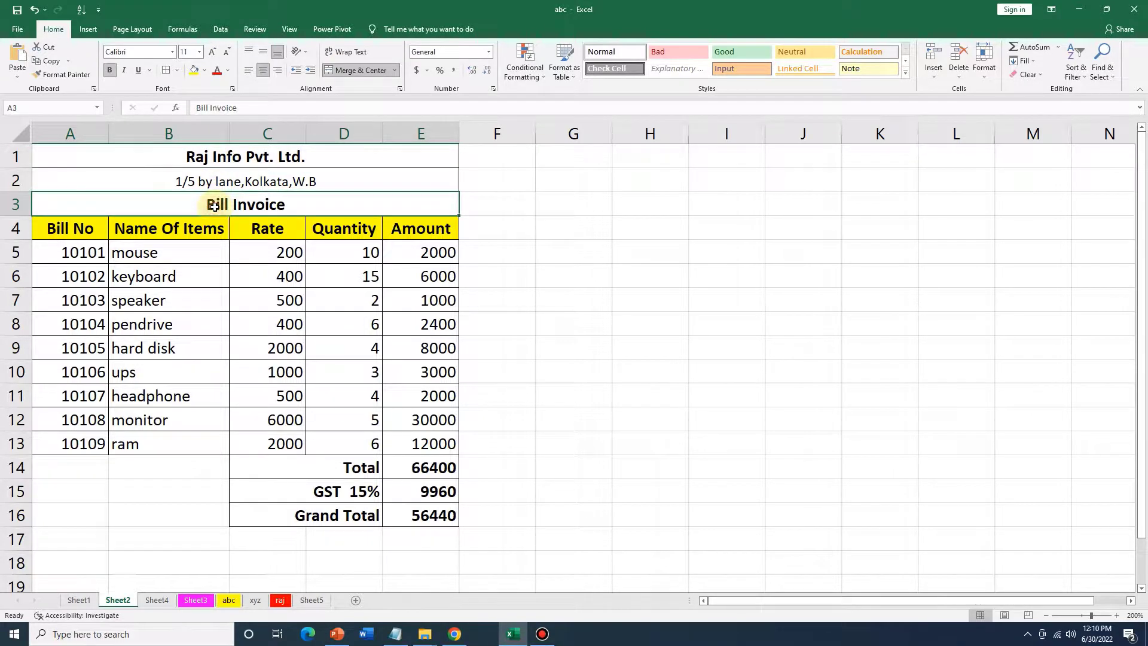
{"action": "left_click", "coordinate": [68, 229]}
{"action": "left_click", "coordinate": [137, 229]}
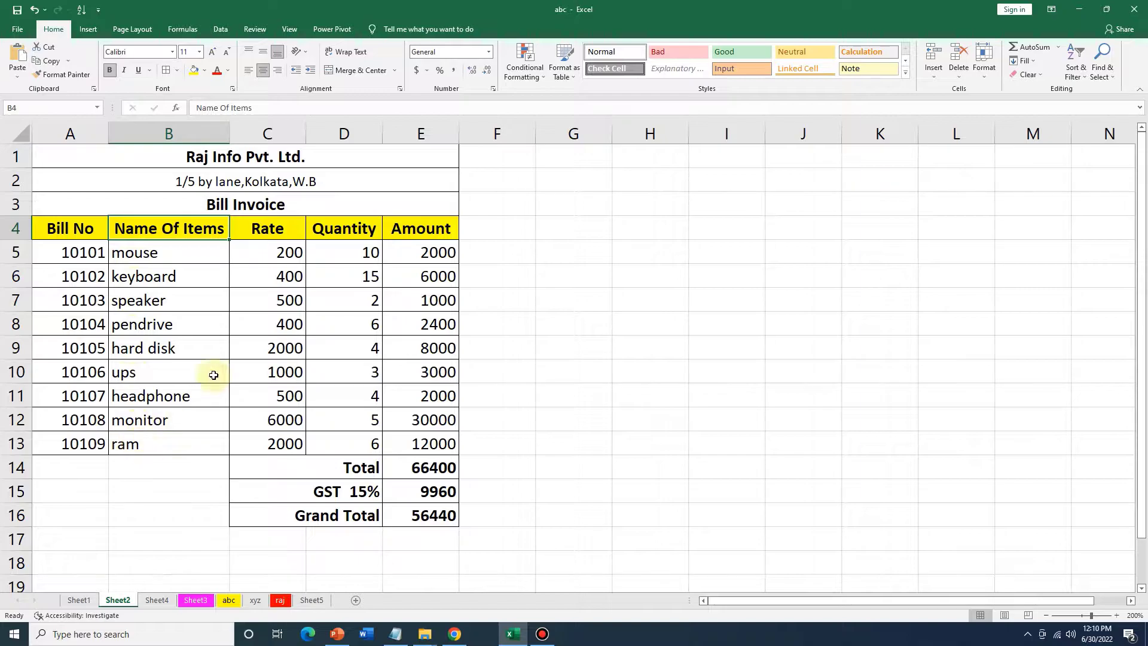
{"action": "left_click", "coordinate": [262, 228]}
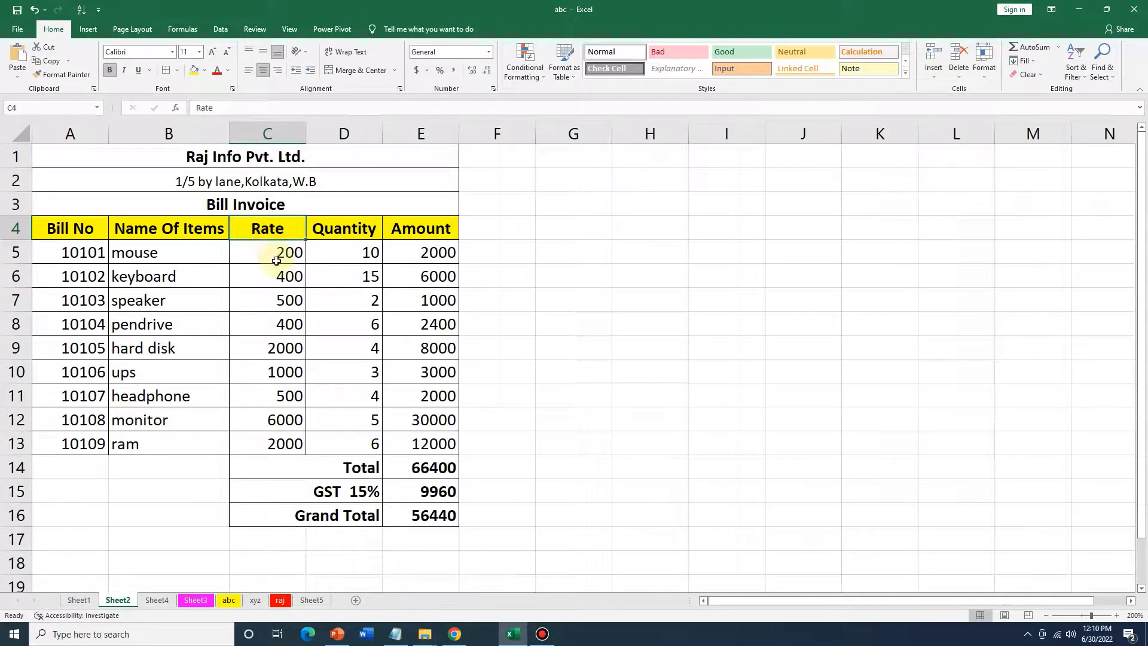
{"action": "left_click", "coordinate": [327, 228]}
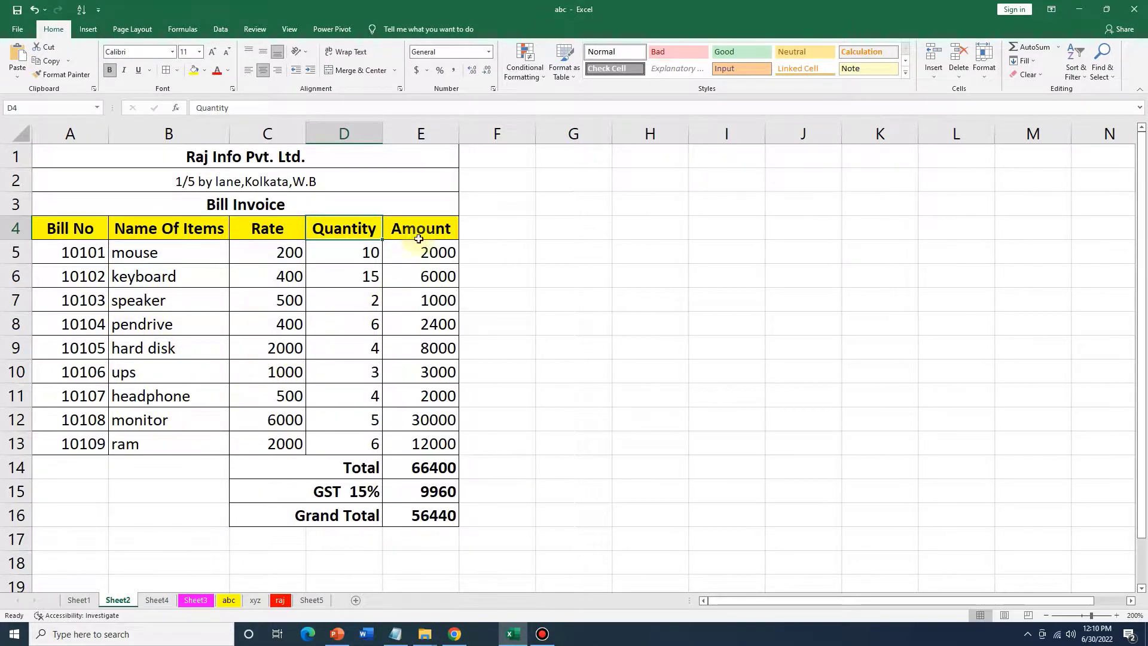
Step: Check the Amount formula, the sum of item amounts and the GST formula in E15
{"action": "left_click", "coordinate": [423, 252]}
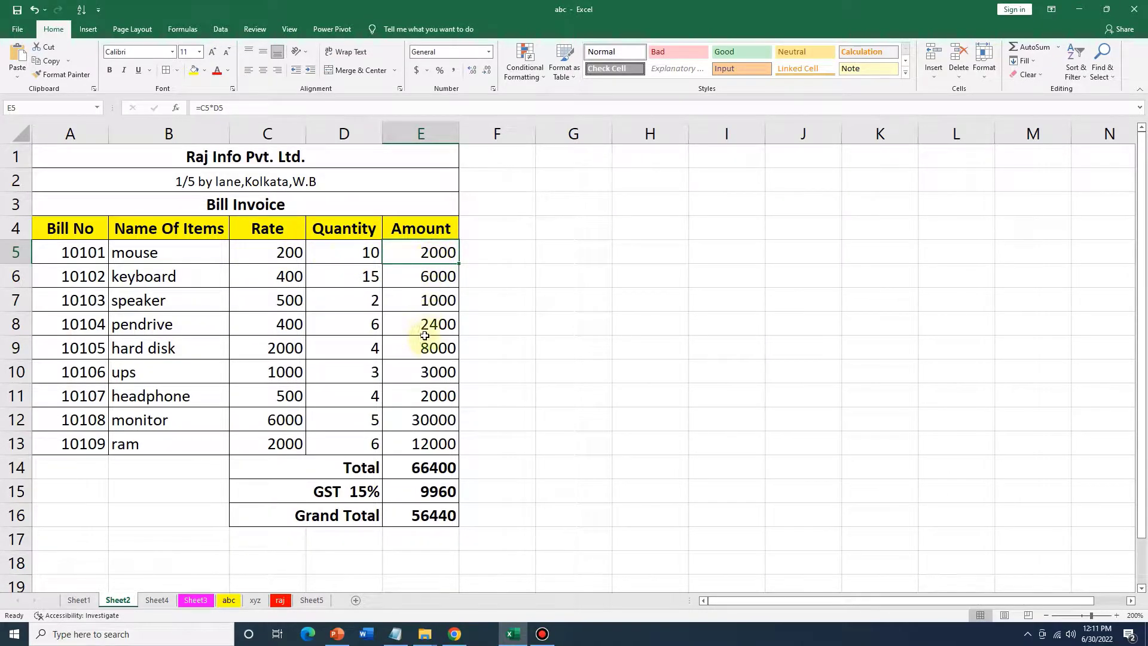
{"action": "left_click", "coordinate": [428, 235]}
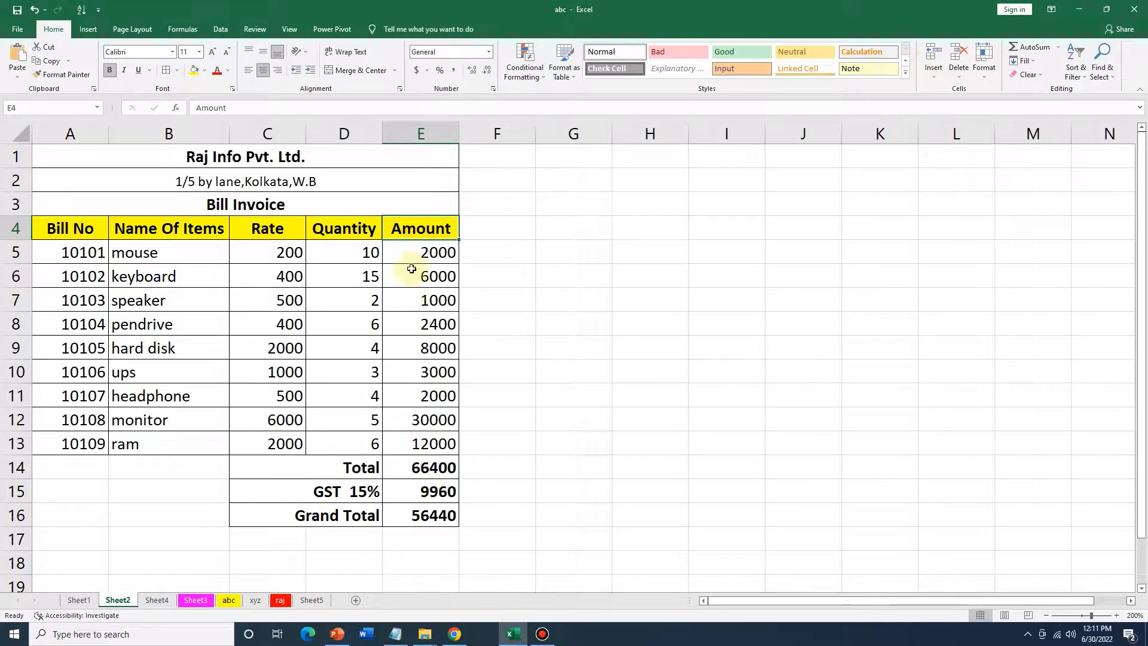
{"action": "left_click_drag", "start_coordinate": [411, 251], "coordinate": [424, 442]}
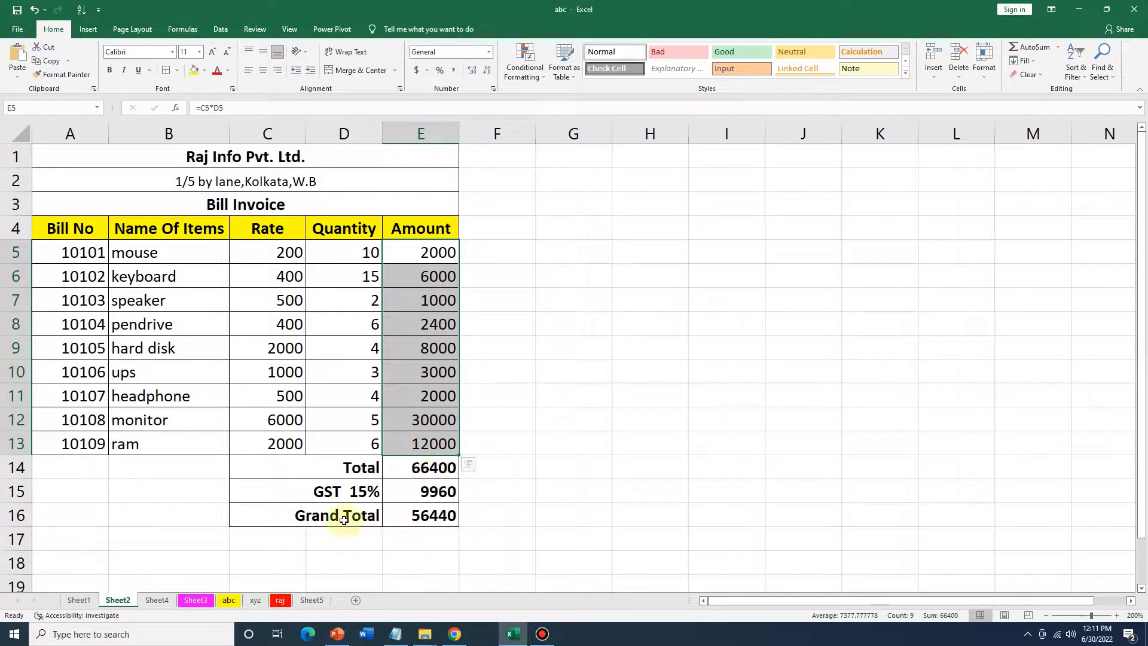
{"action": "left_click", "coordinate": [436, 493]}
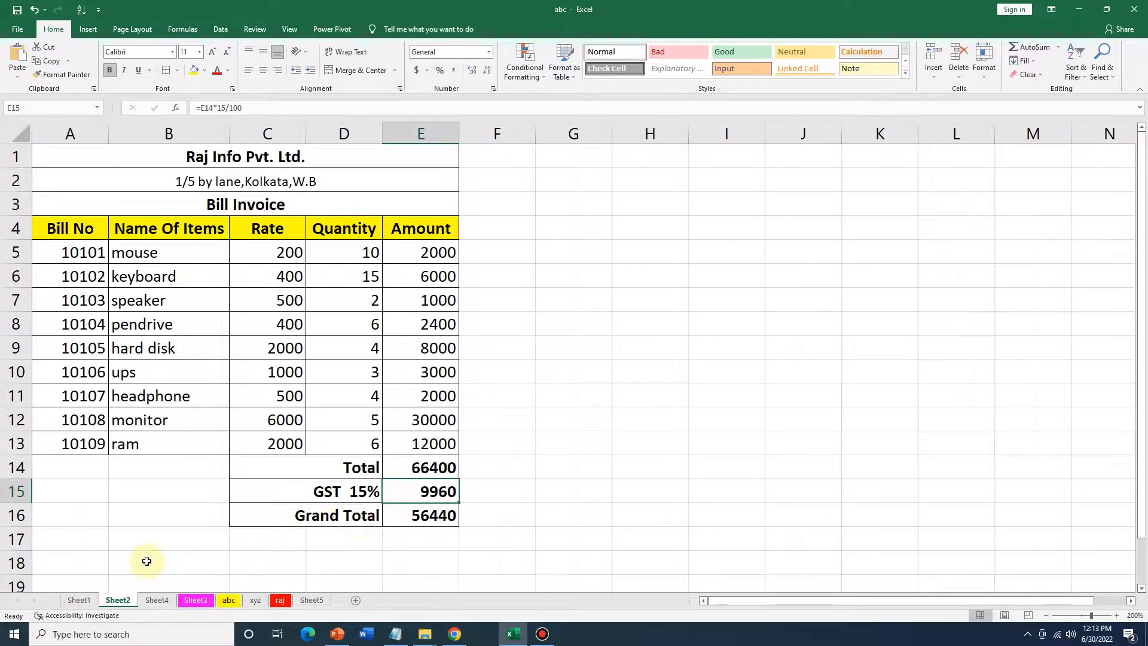
Step: On Sheet4, merge and centre A1:E1 and enter 'Raj Info Pvt. Ltd'
{"action": "left_click", "coordinate": [157, 599]}
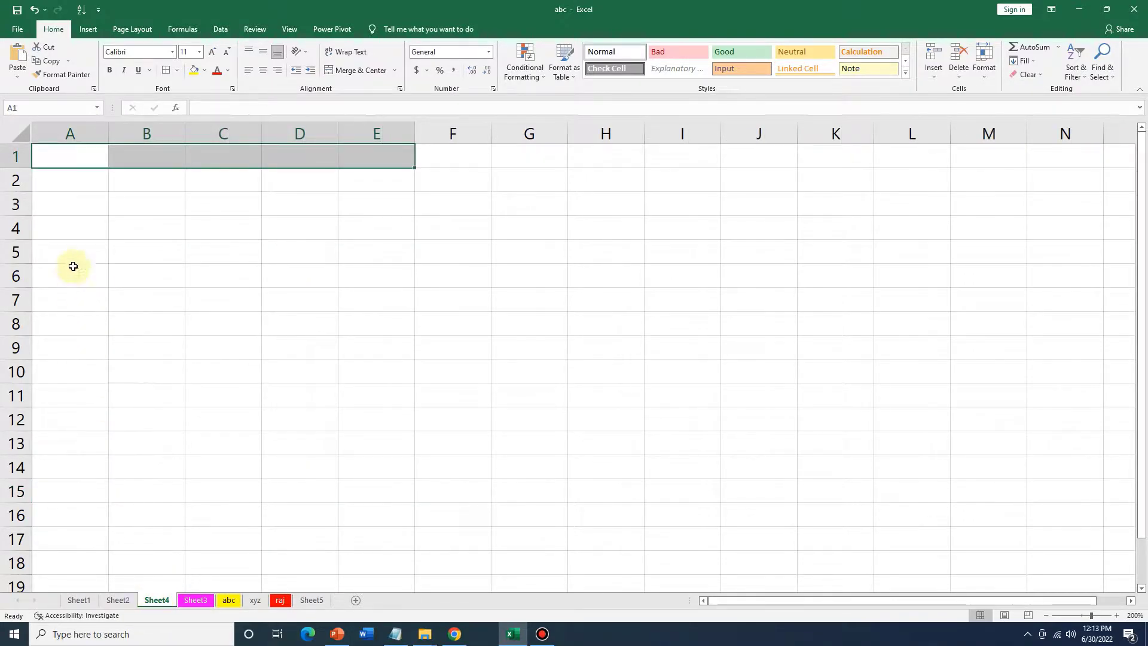
{"action": "mouse_move", "coordinate": [69, 156]}
{"action": "left_mouse_down"}
{"action": "mouse_move", "coordinate": [262, 174]}
{"action": "mouse_move", "coordinate": [374, 159]}
{"action": "left_mouse_up"}
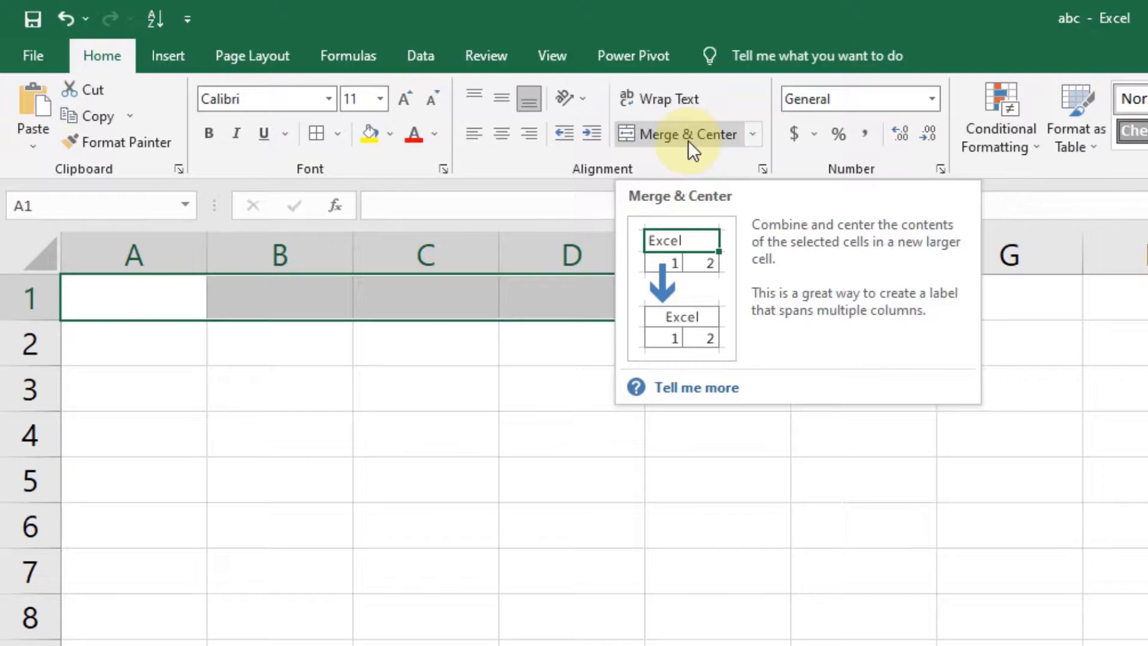
{"action": "left_click", "coordinate": [687, 141]}
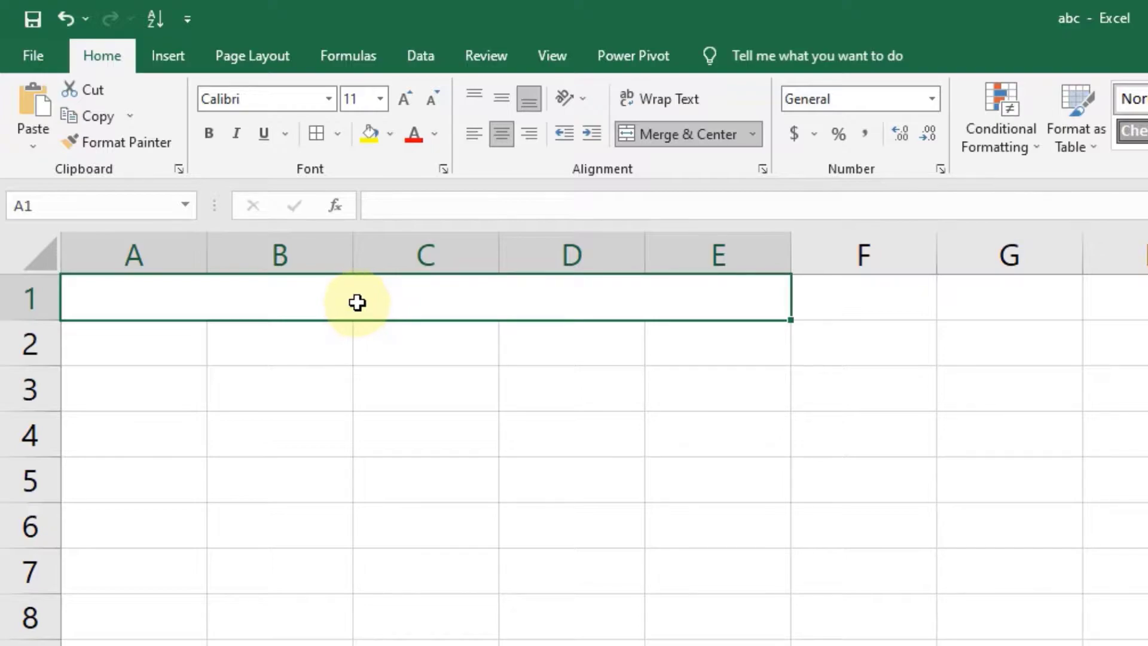
{"action": "type", "text": "Raj In"}
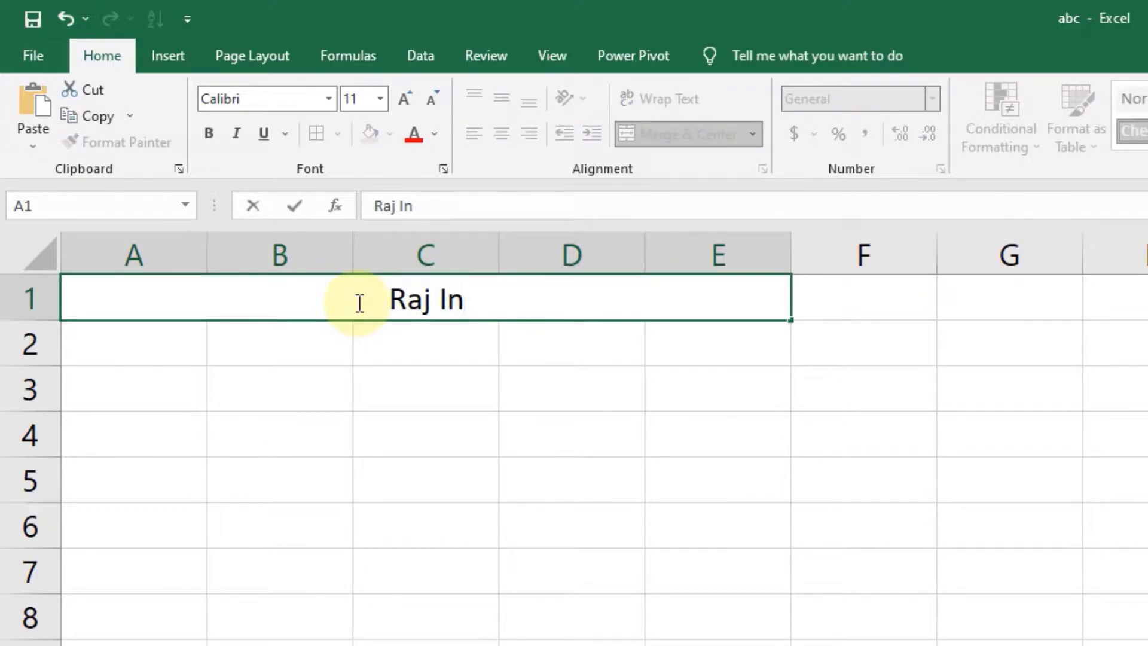
{"action": "type", "text": "fo Pvt. "}
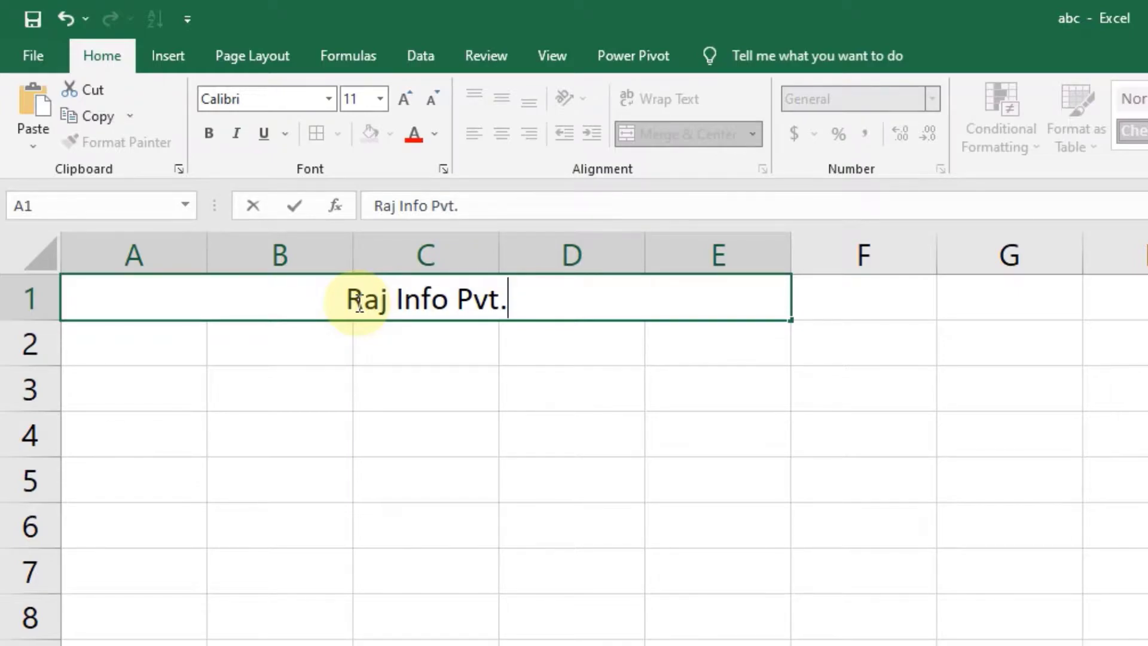
{"action": "type", "text": "Ltd"}
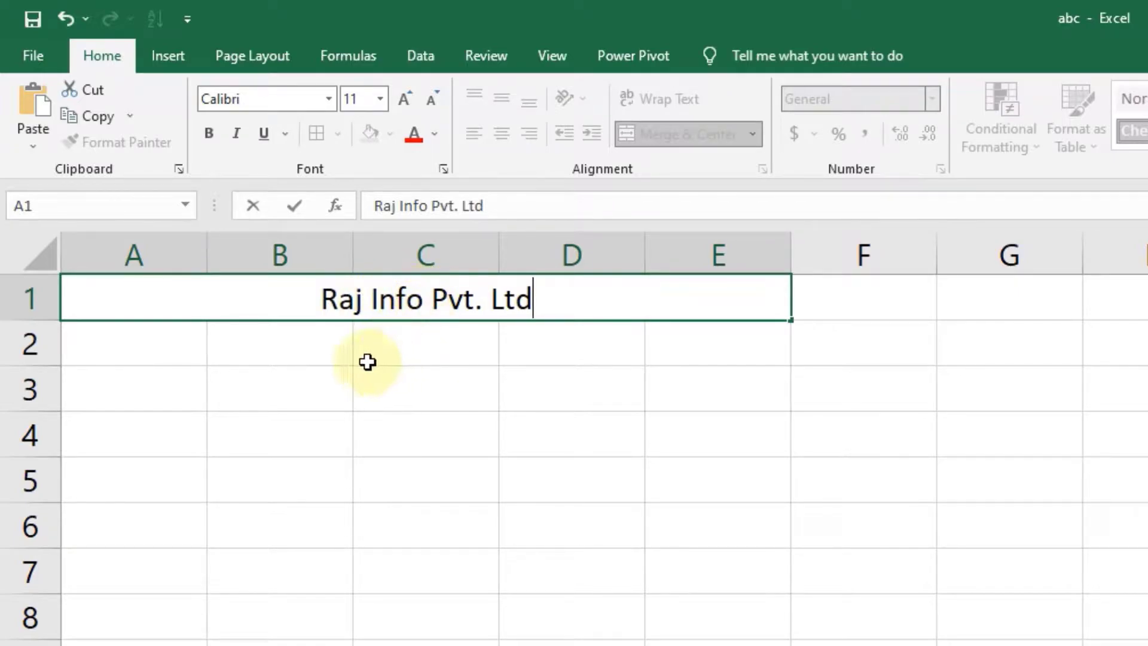
{"action": "left_click", "coordinate": [136, 353]}
Step: Merge and centre A2:E2 and enter the company's address
{"action": "left_click_drag", "start_coordinate": [137, 353], "coordinate": [746, 345]}
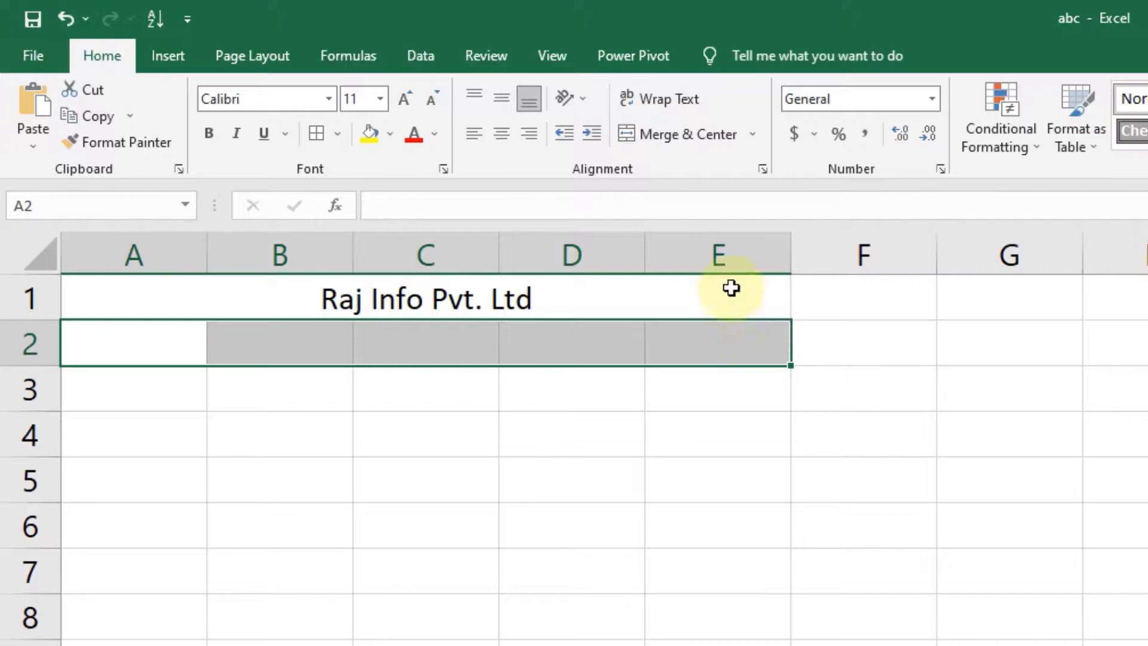
{"action": "left_click", "coordinate": [687, 134]}
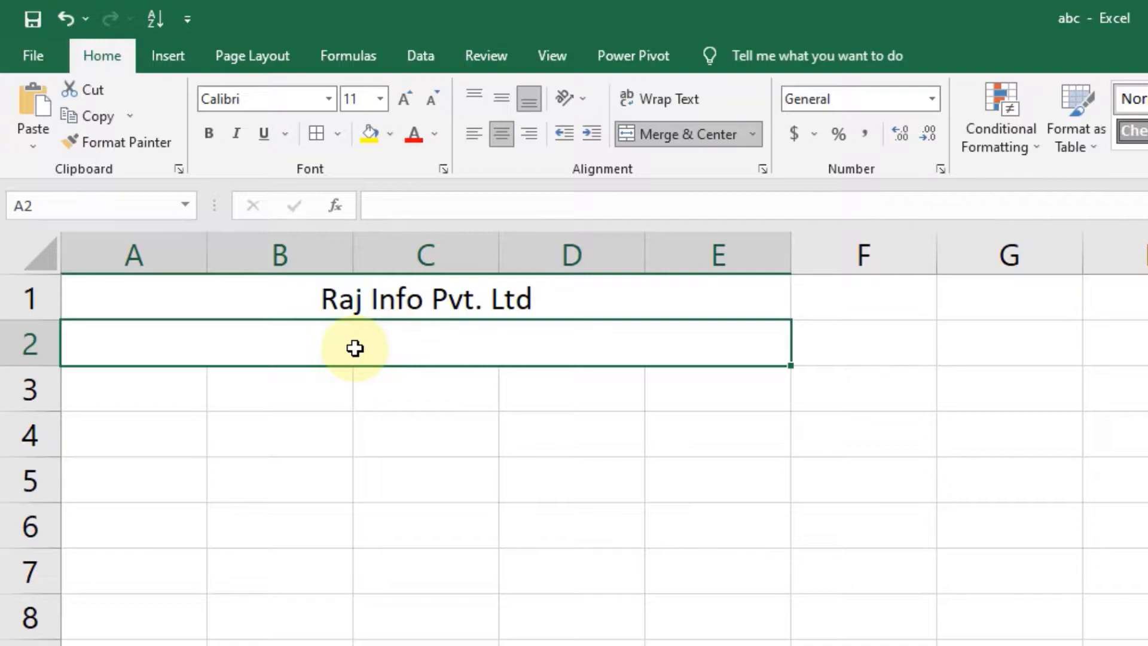
{"action": "type", "text": "!"}
{"action": "key", "text": "BackSpace"}
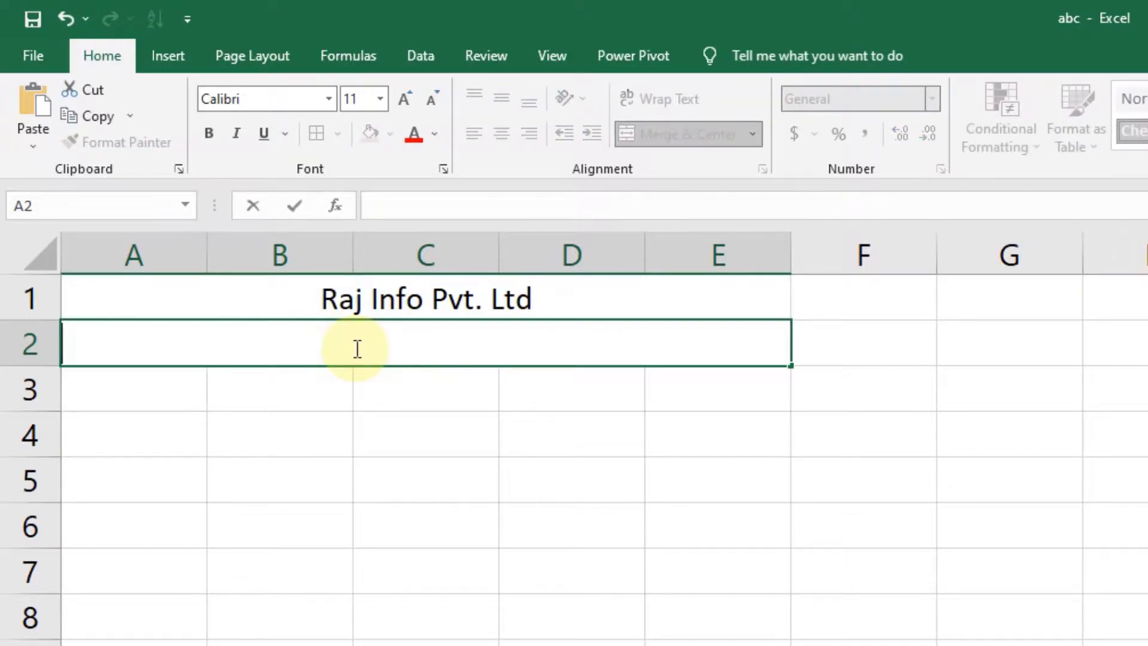
{"action": "type", "text": "1/5 by l"}
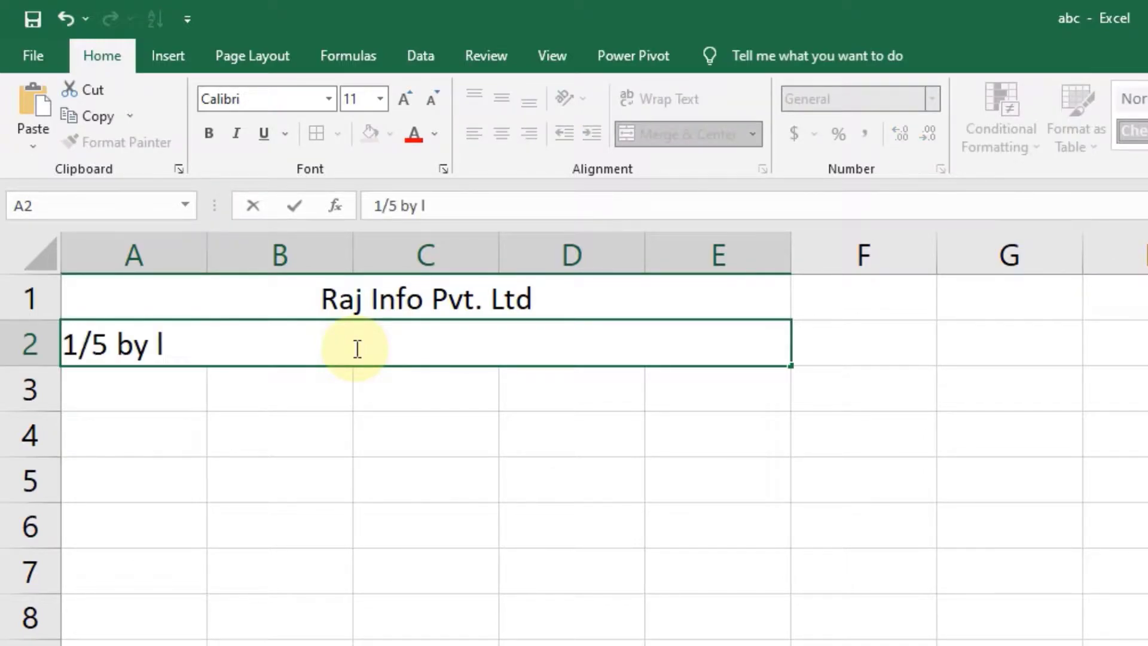
{"action": "type", "text": "ane"}
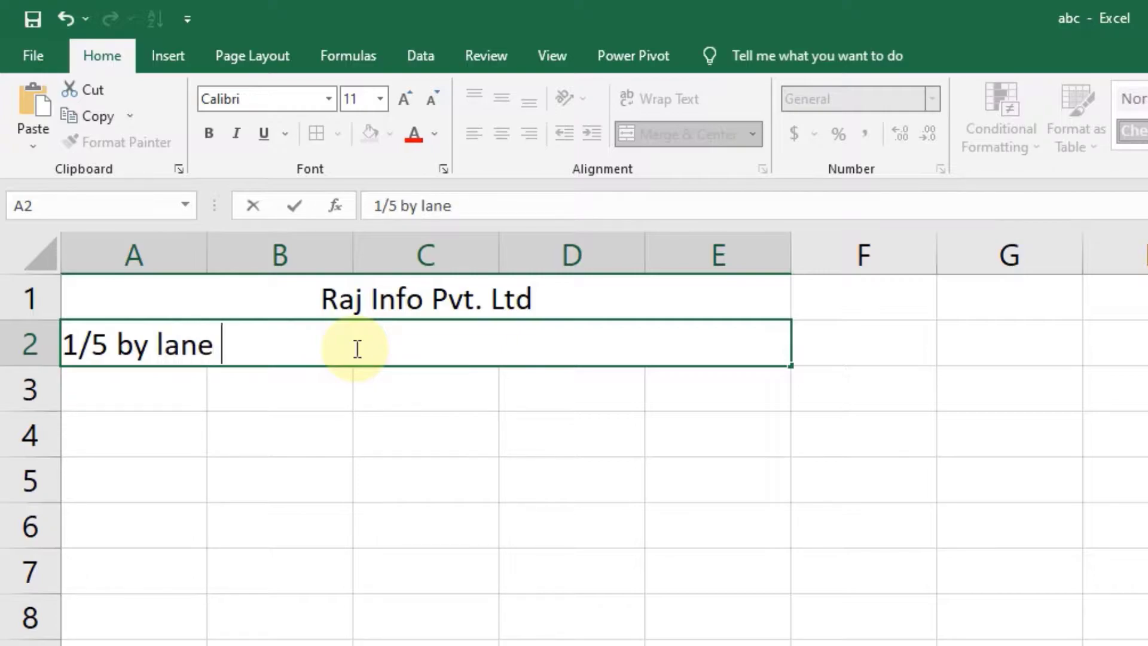
{"action": "type", "text": ",Kolkata,W."}
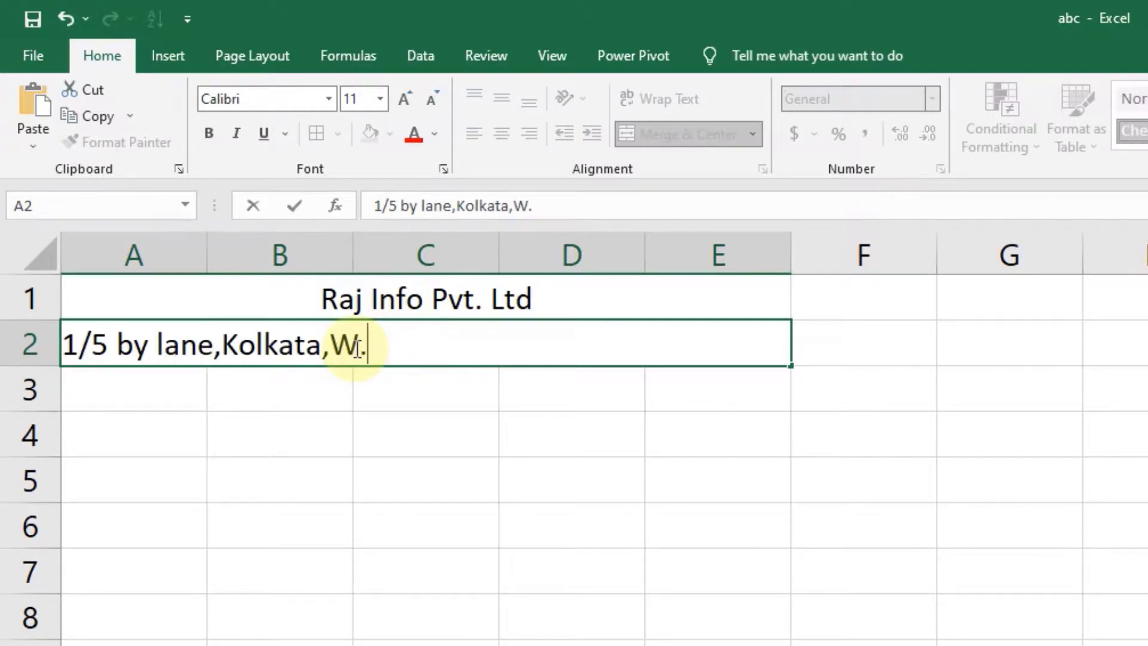
{"action": "type", "text": "b"}
{"action": "key", "text": "BackSpace"}
{"action": "type", "text": "B"}
Step: Merge and centre A3:E3 with the title 'Bill Invoice', then select A1:E13
{"action": "left_click", "coordinate": [184, 392]}
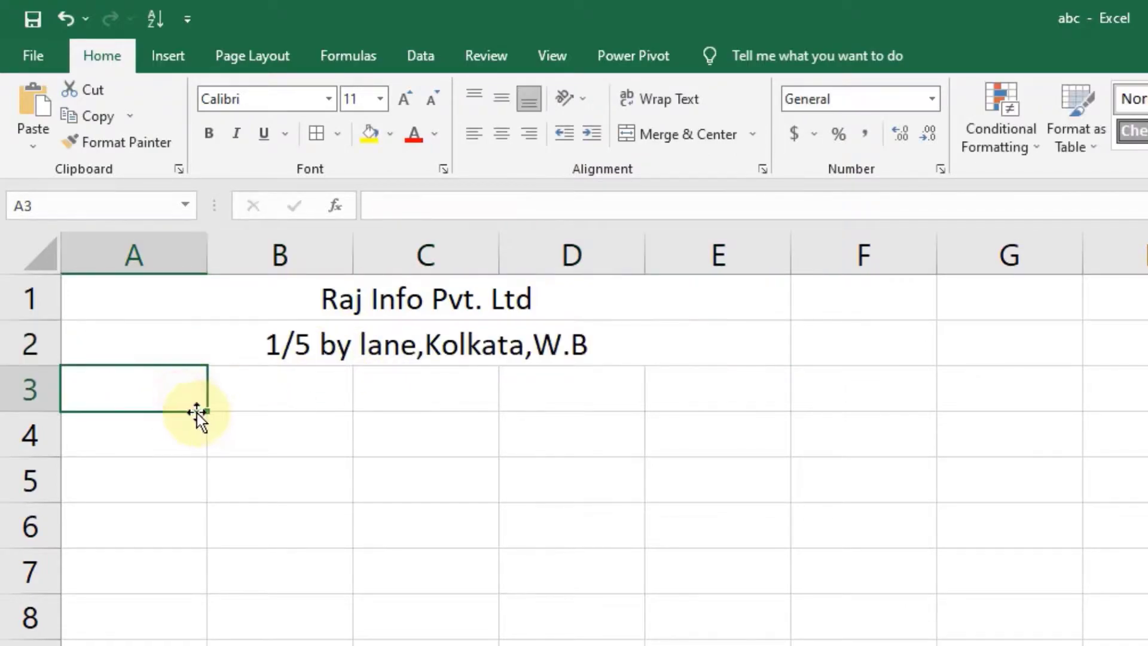
{"action": "left_click_drag", "start_coordinate": [104, 386], "coordinate": [703, 378]}
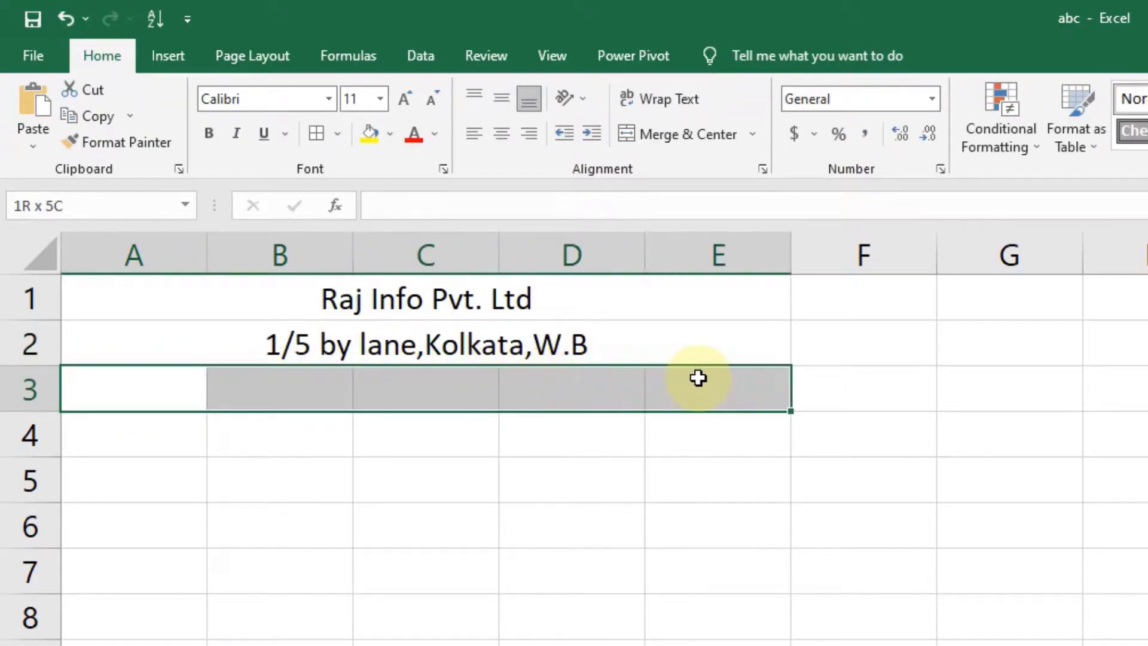
{"action": "left_click", "coordinate": [691, 135]}
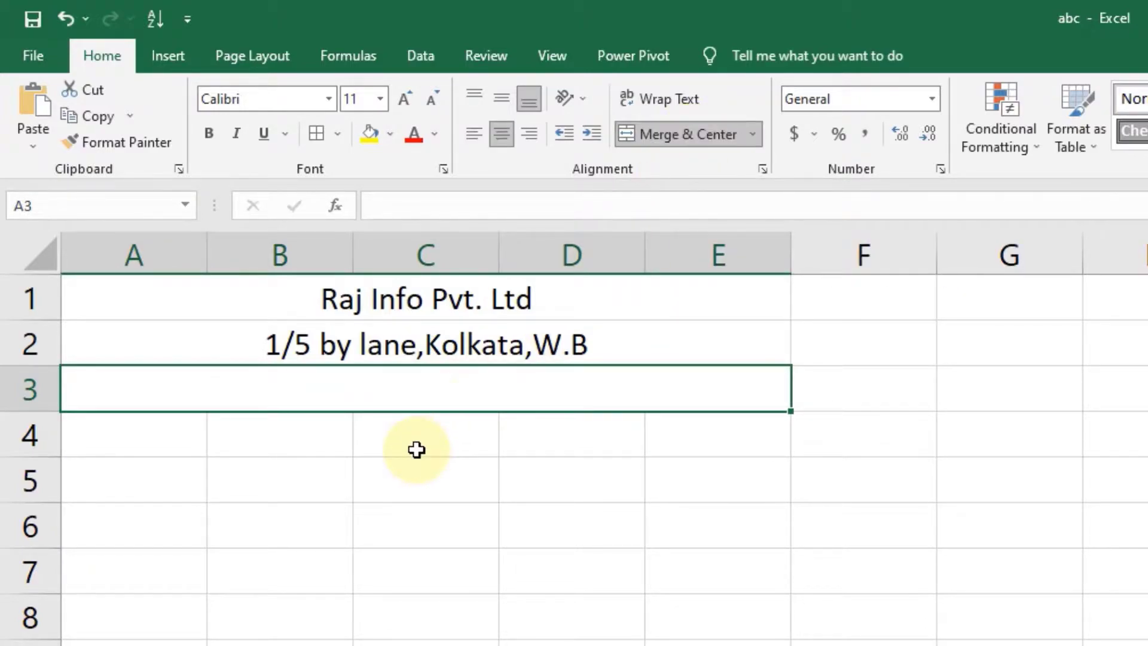
{"action": "type", "text": "B"}
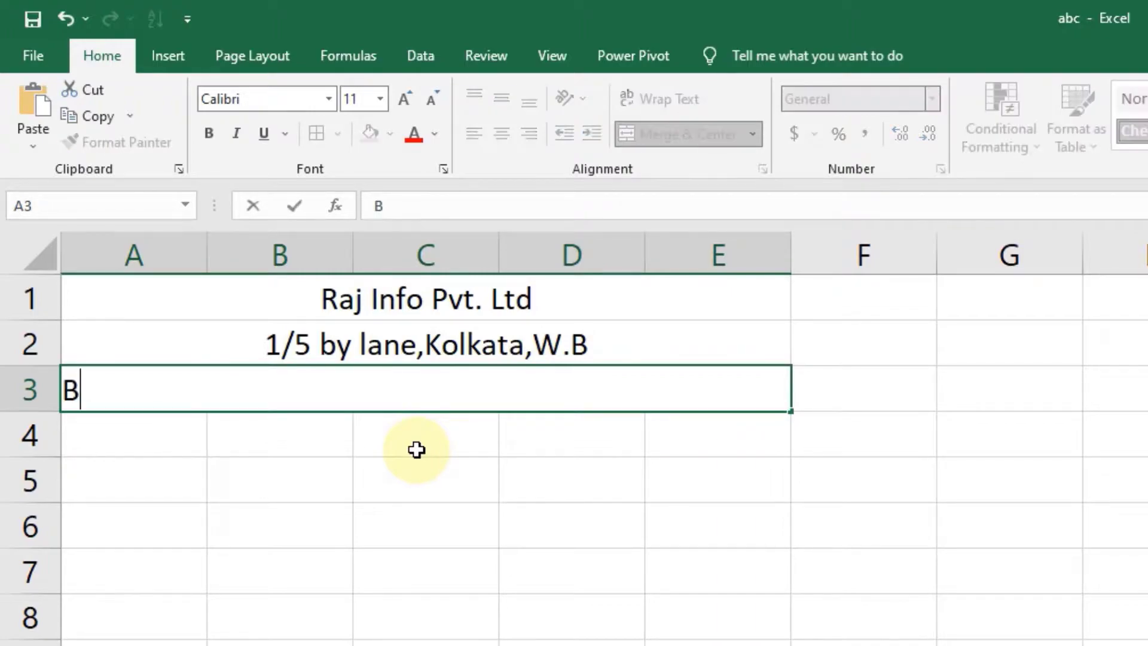
{"action": "type", "text": "ill Invoice"}
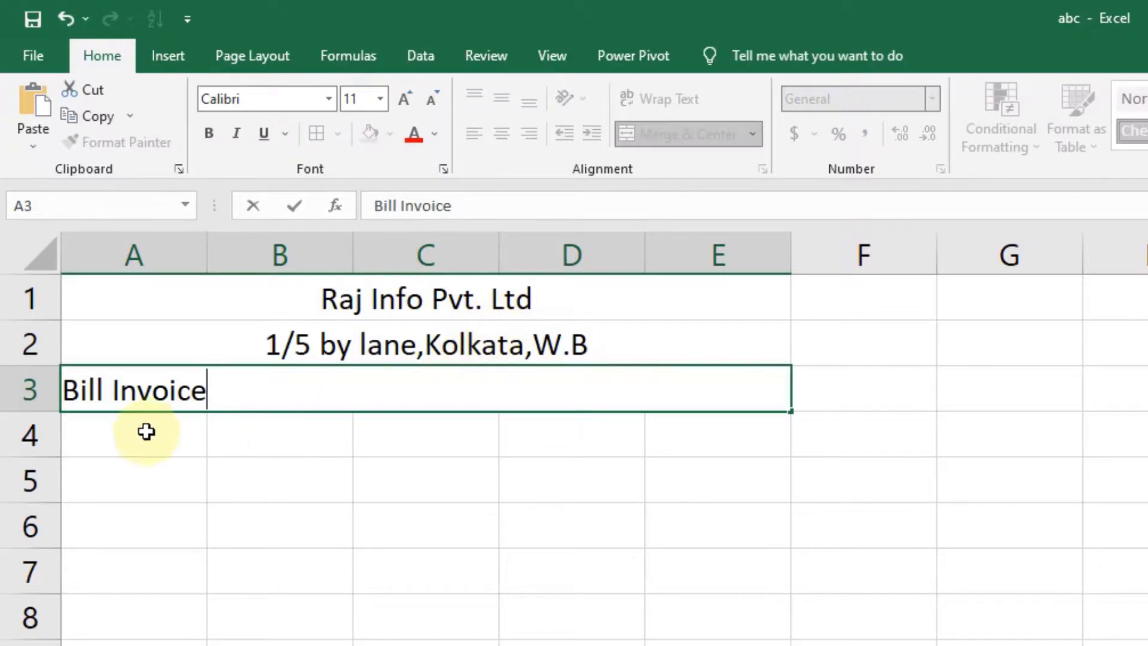
{"action": "key", "text": "Return"}
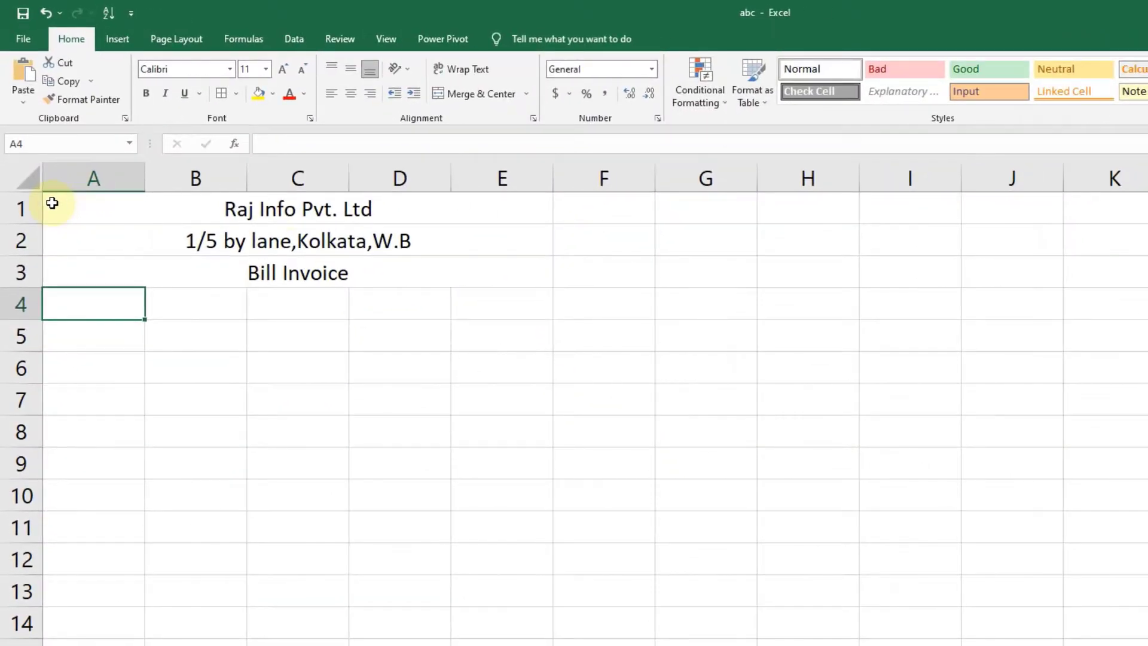
{"action": "left_click_drag", "start_coordinate": [52, 203], "coordinate": [342, 583]}
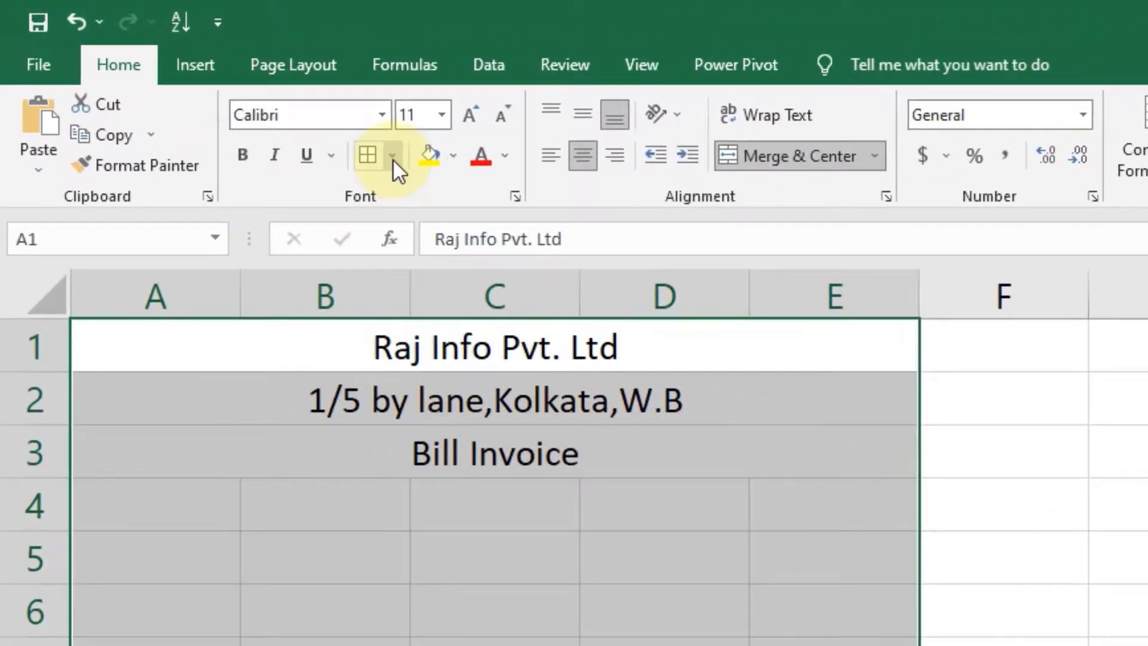
Step: Border every cell of A1:E13 and bold the company name and Bill Invoice title
{"action": "left_click", "coordinate": [392, 159]}
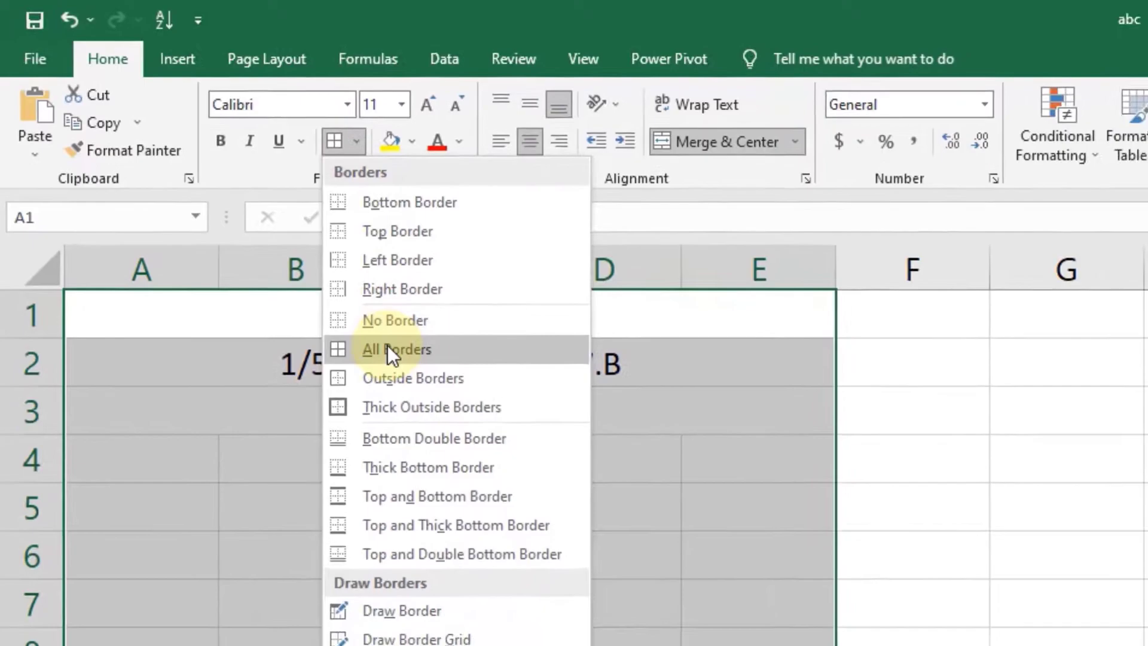
{"action": "left_click", "coordinate": [427, 383]}
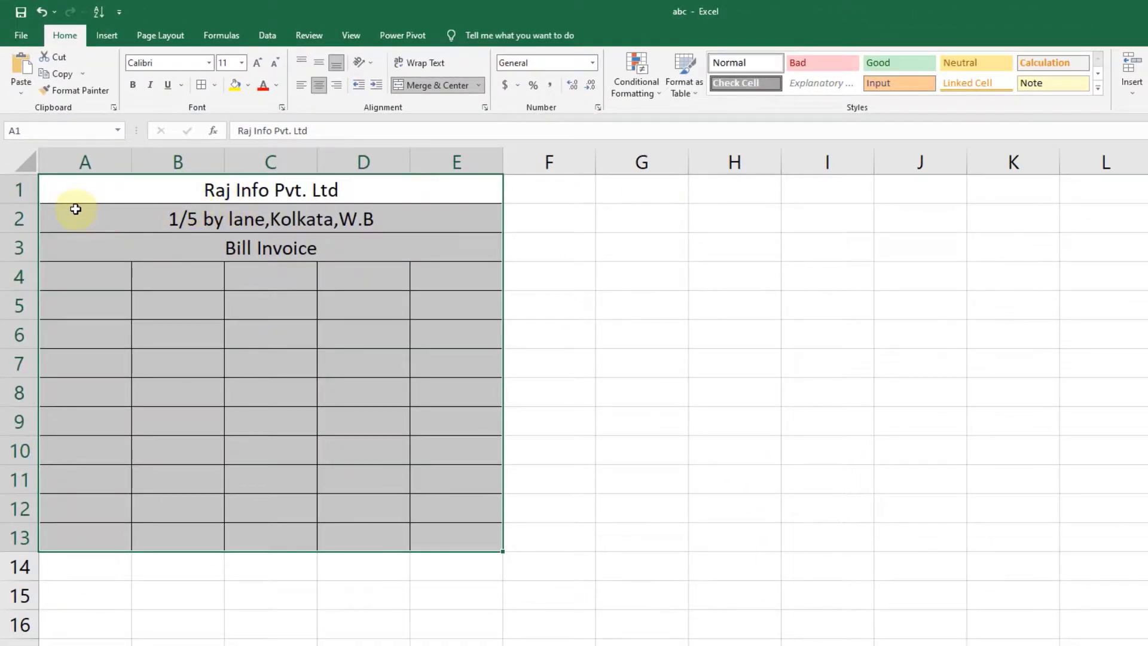
{"action": "left_click", "coordinate": [166, 227]}
{"action": "left_click", "coordinate": [185, 192]}
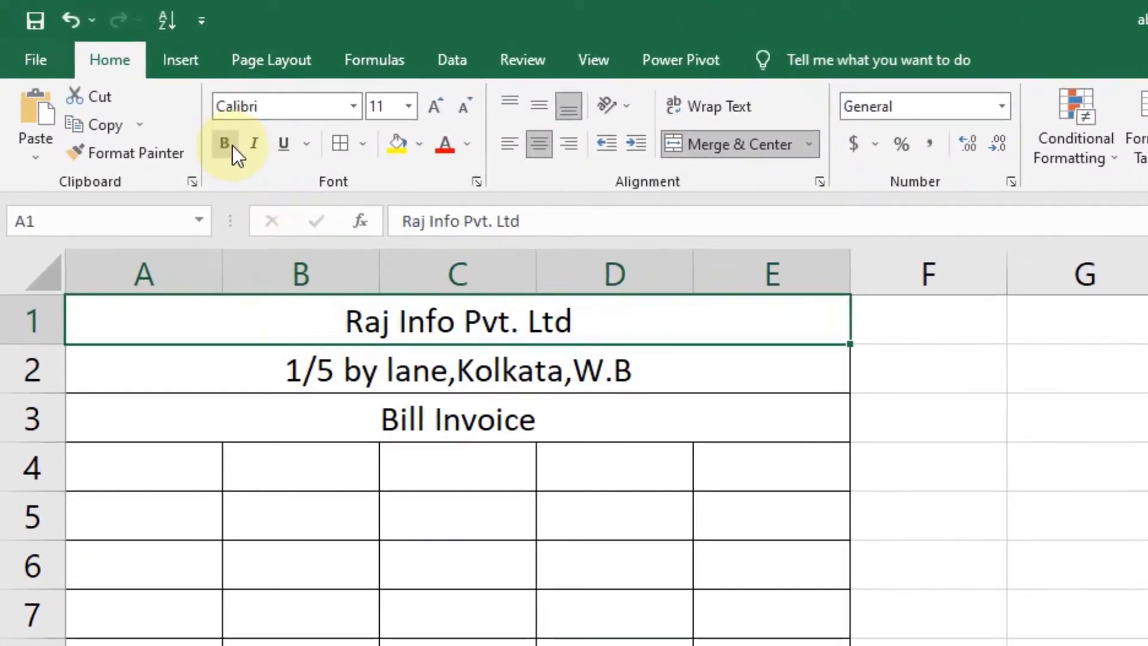
{"action": "left_click", "coordinate": [232, 146]}
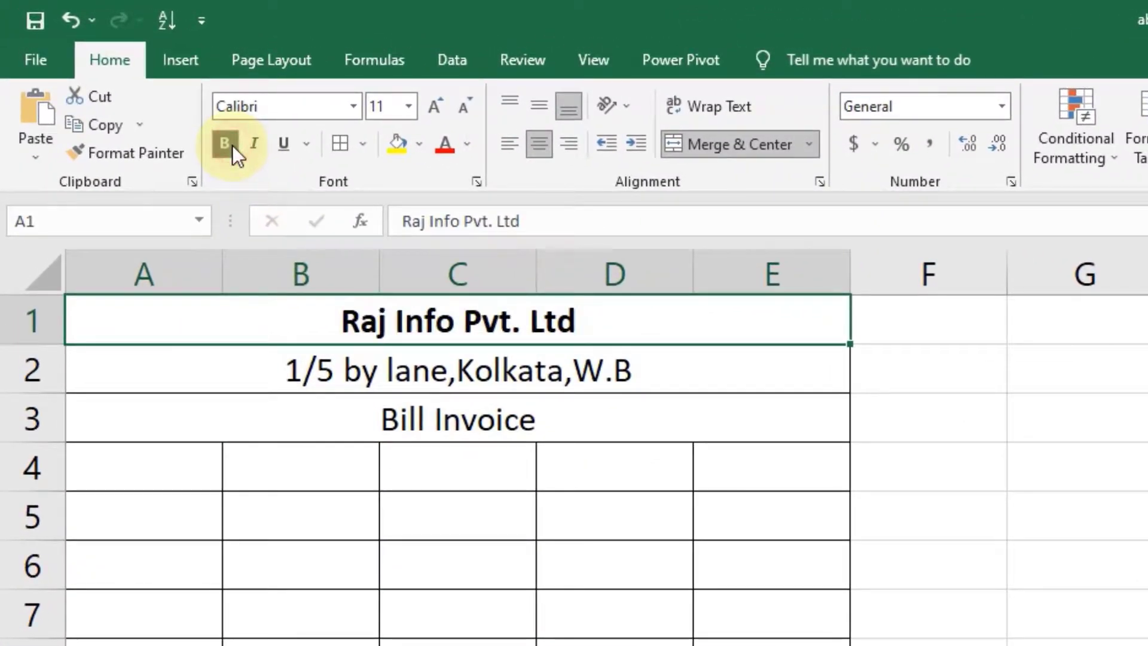
{"action": "left_click", "coordinate": [421, 423]}
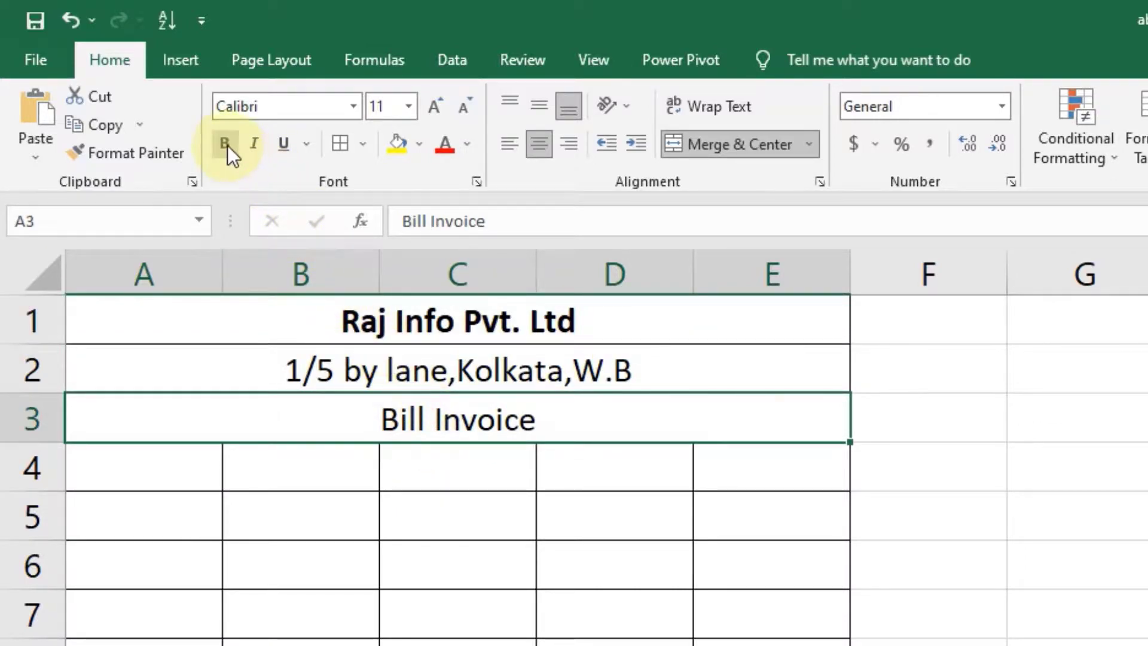
{"action": "left_click", "coordinate": [228, 145]}
Step: Set the address line in row 2 to font size 9
{"action": "left_click", "coordinate": [359, 375]}
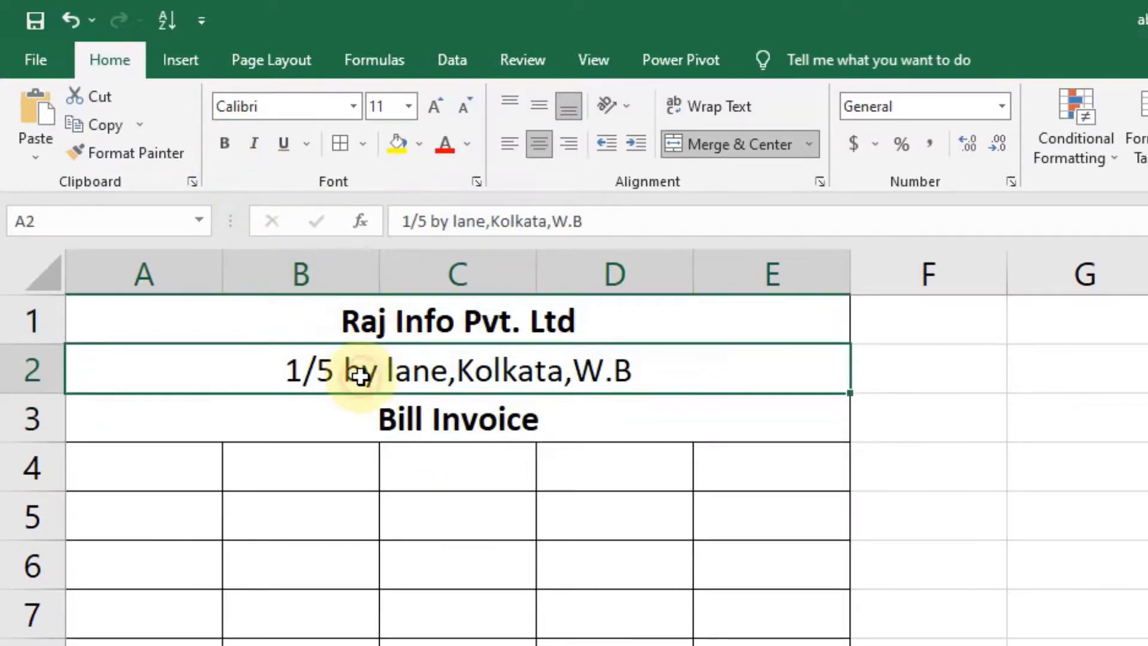
{"action": "left_click", "coordinate": [401, 107]}
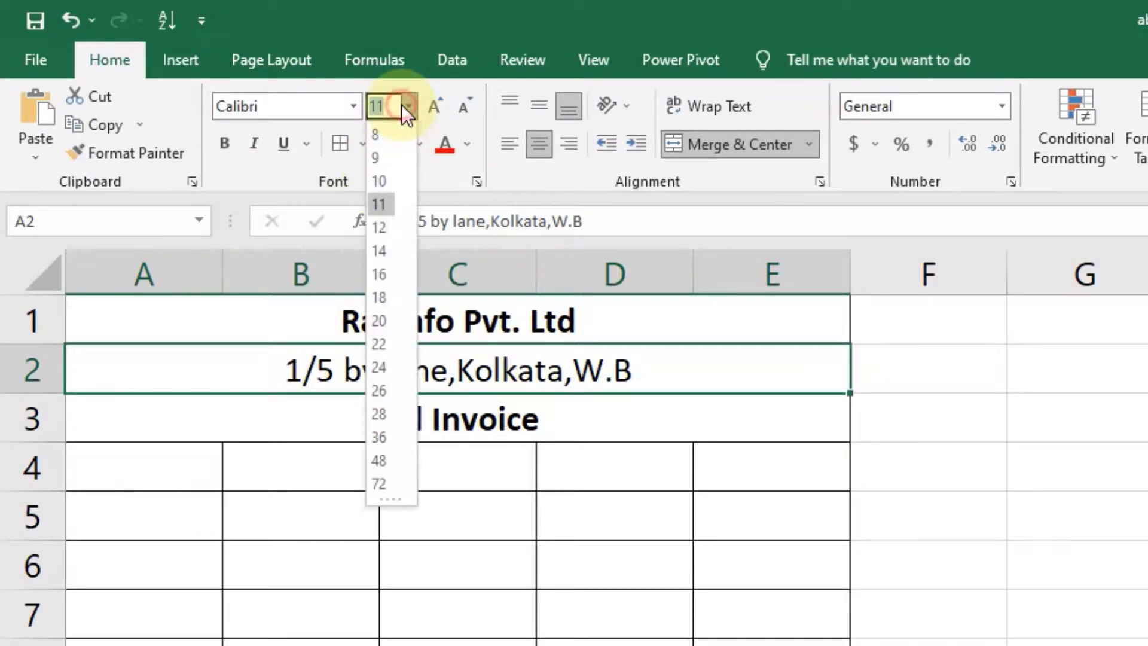
{"action": "left_click", "coordinate": [385, 160]}
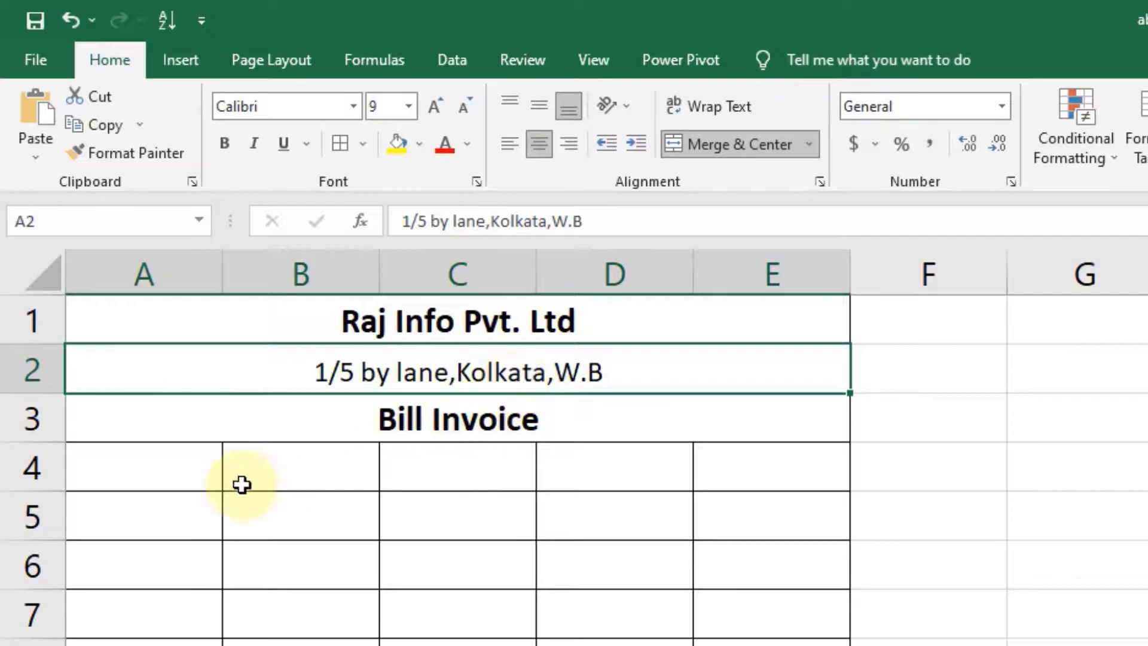
{"action": "left_click", "coordinate": [146, 474]}
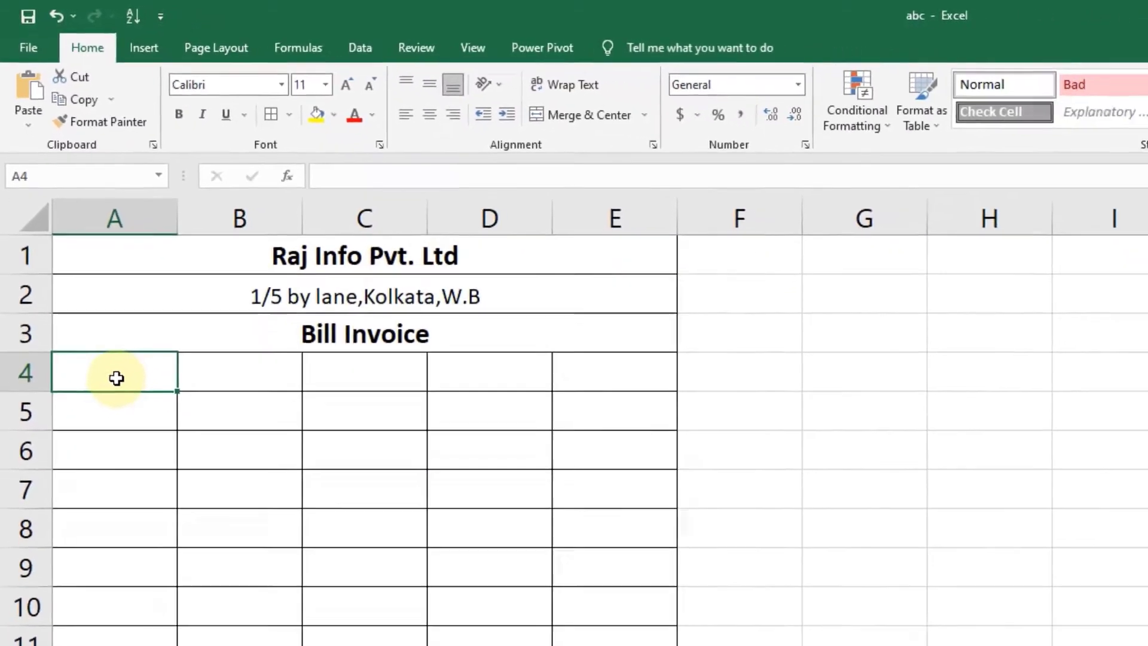
Step: Enter 'Bill No' and 'Name of Items' in A4:B4 and widen column B to fit
{"action": "type", "text": "Bill "}
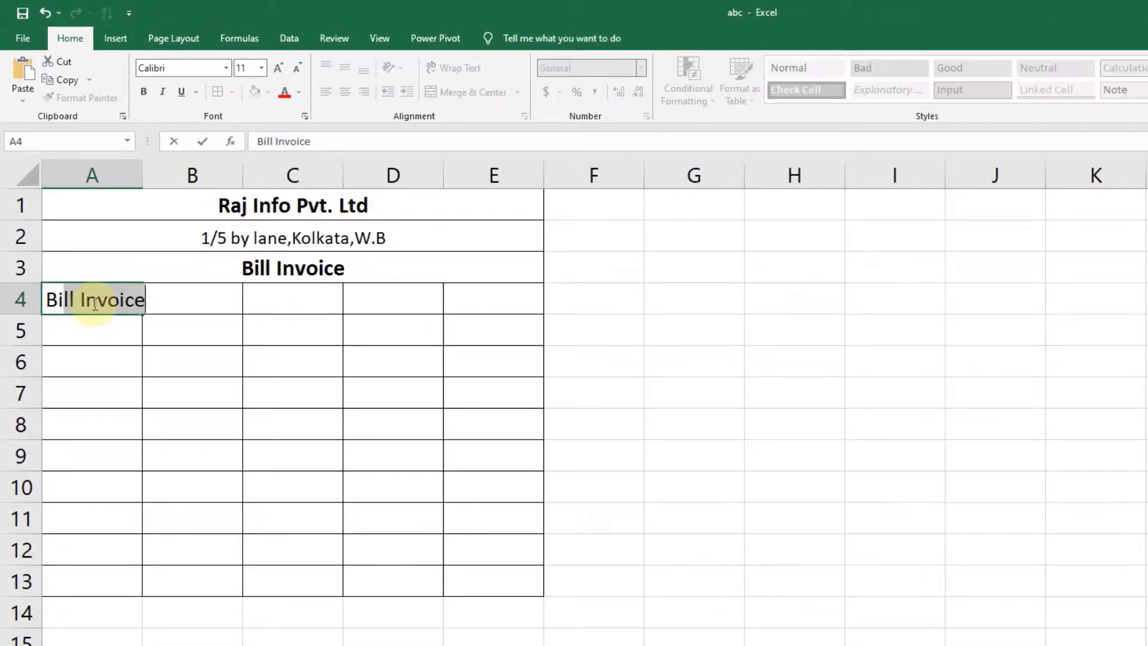
{"action": "type", "text": "No"}
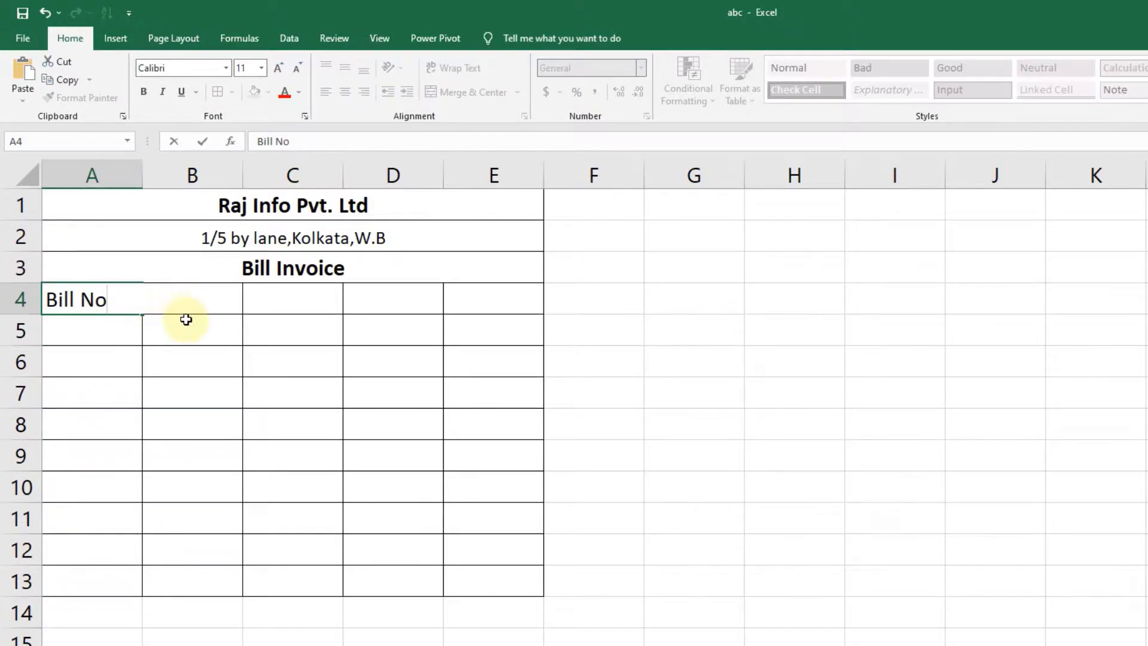
{"action": "left_click", "coordinate": [187, 300]}
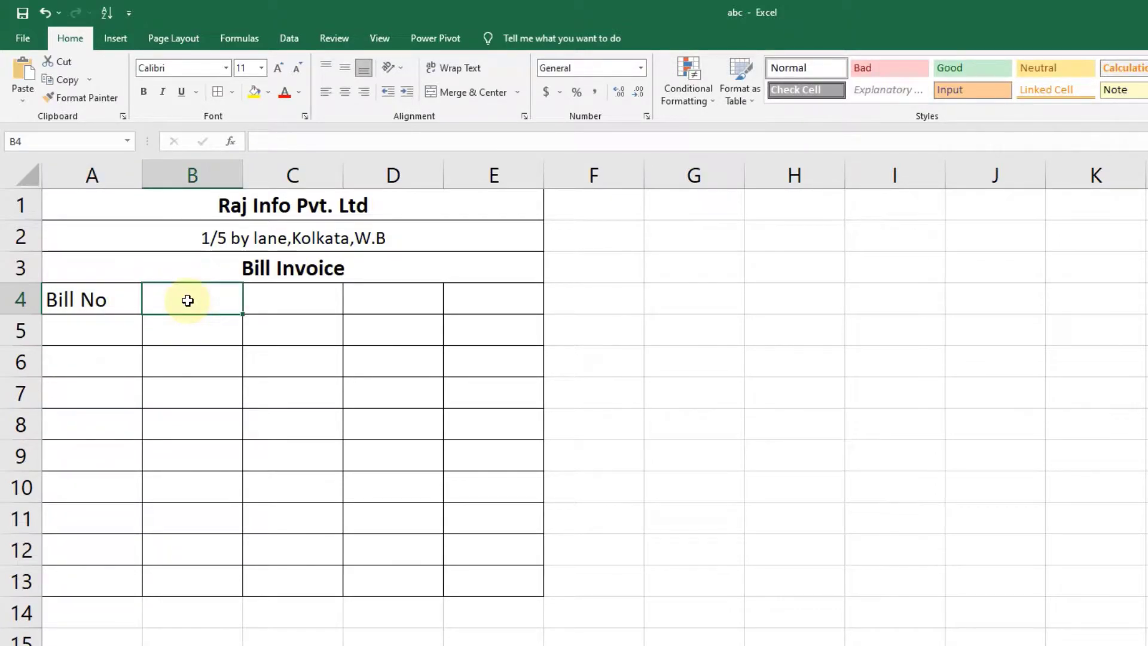
{"action": "type", "text": "Name of"}
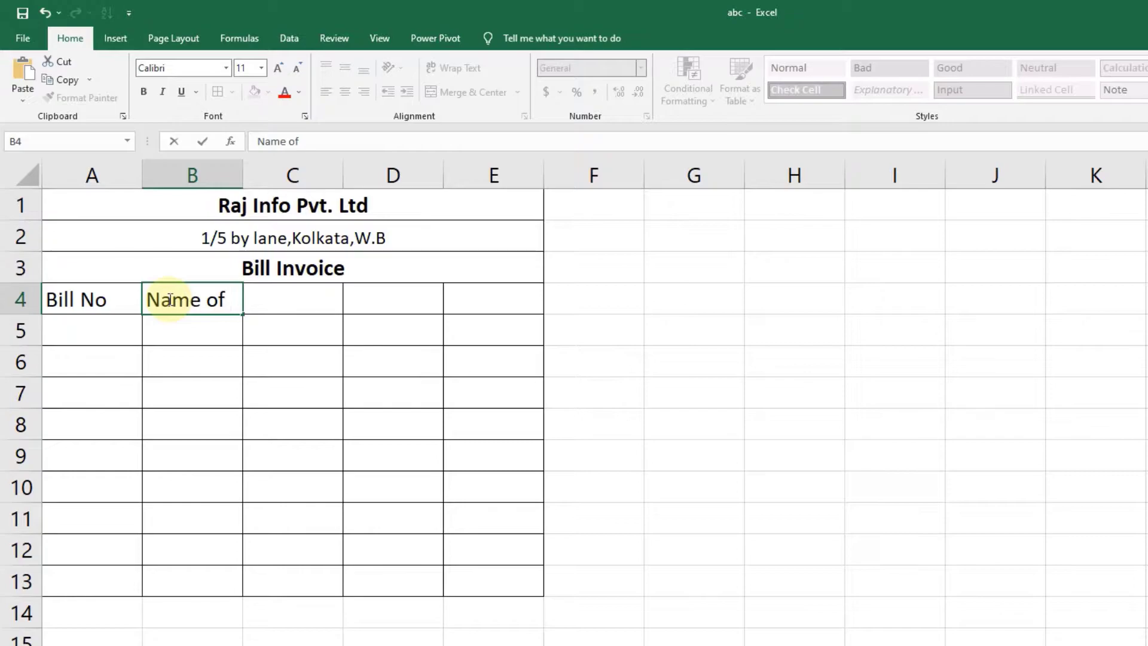
{"action": "type", "text": " Items"}
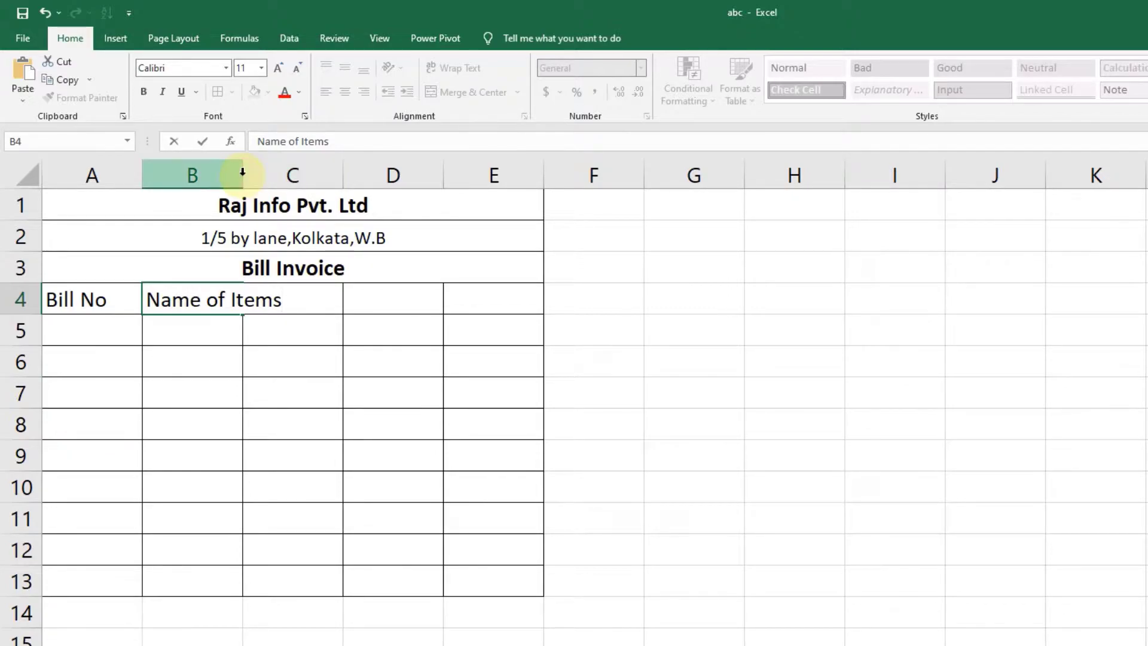
{"action": "left_click_drag", "start_coordinate": [242, 172], "coordinate": [294, 181]}
{"action": "left_click", "coordinate": [262, 298]}
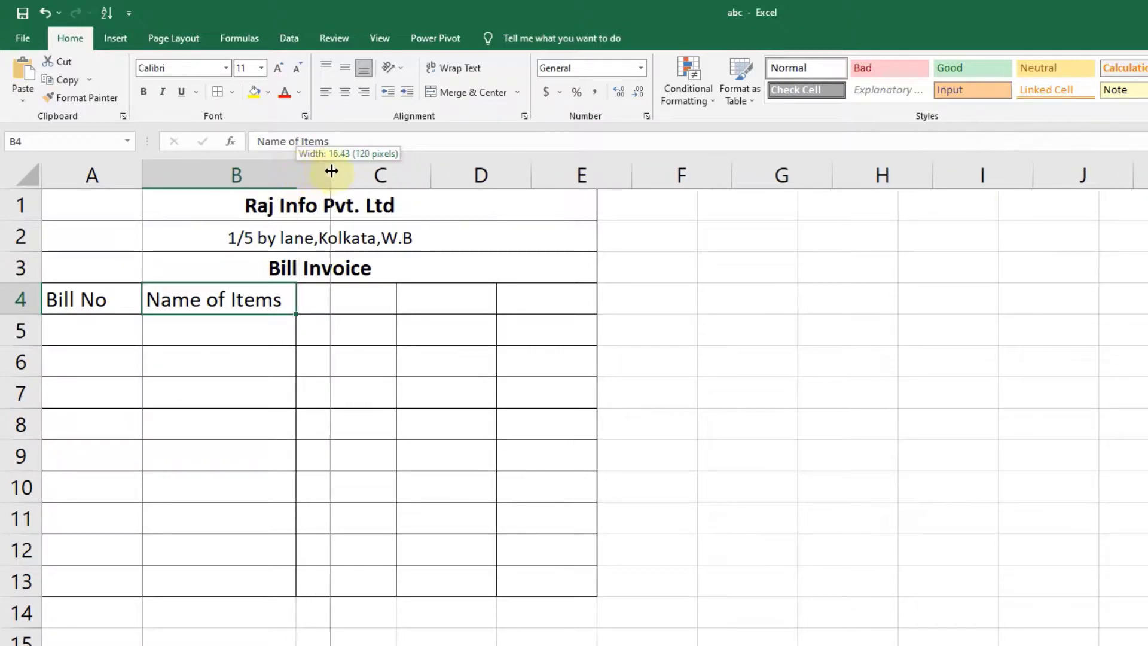
{"action": "mouse_move", "coordinate": [307, 172]}
{"action": "left_mouse_down"}
{"action": "mouse_move", "coordinate": [295, 172]}
{"action": "mouse_move", "coordinate": [315, 173]}
{"action": "left_mouse_up"}
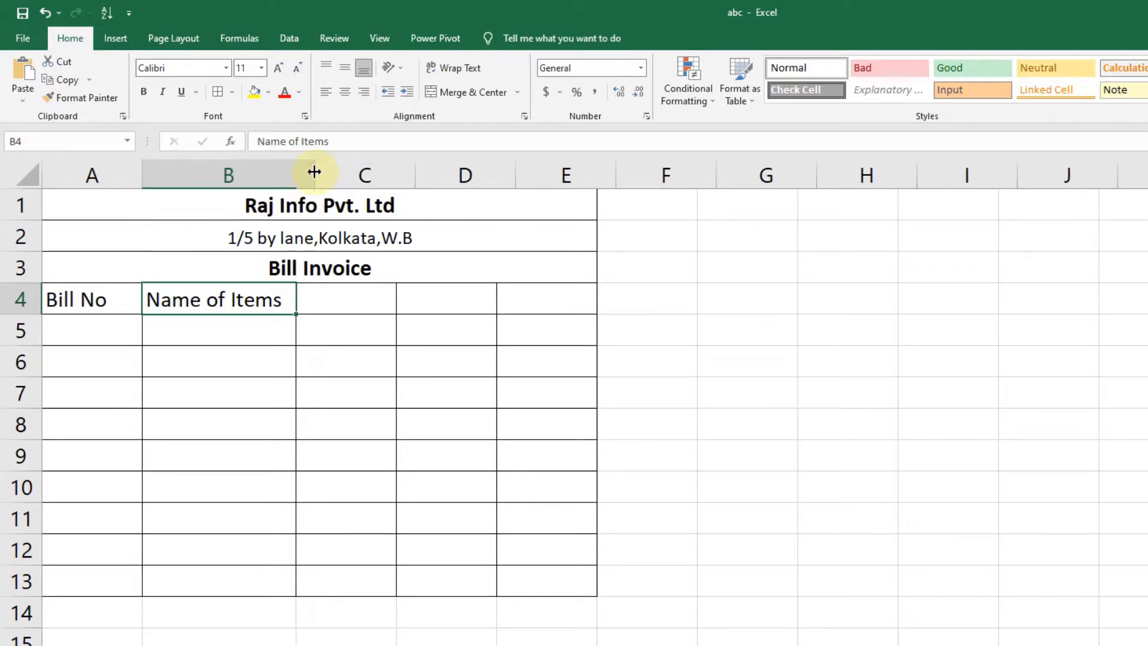
Step: Add the headings Rate, Quantity and Amount in C4:E4
{"action": "left_click", "coordinate": [345, 301]}
{"action": "type", "text": "Rate"}
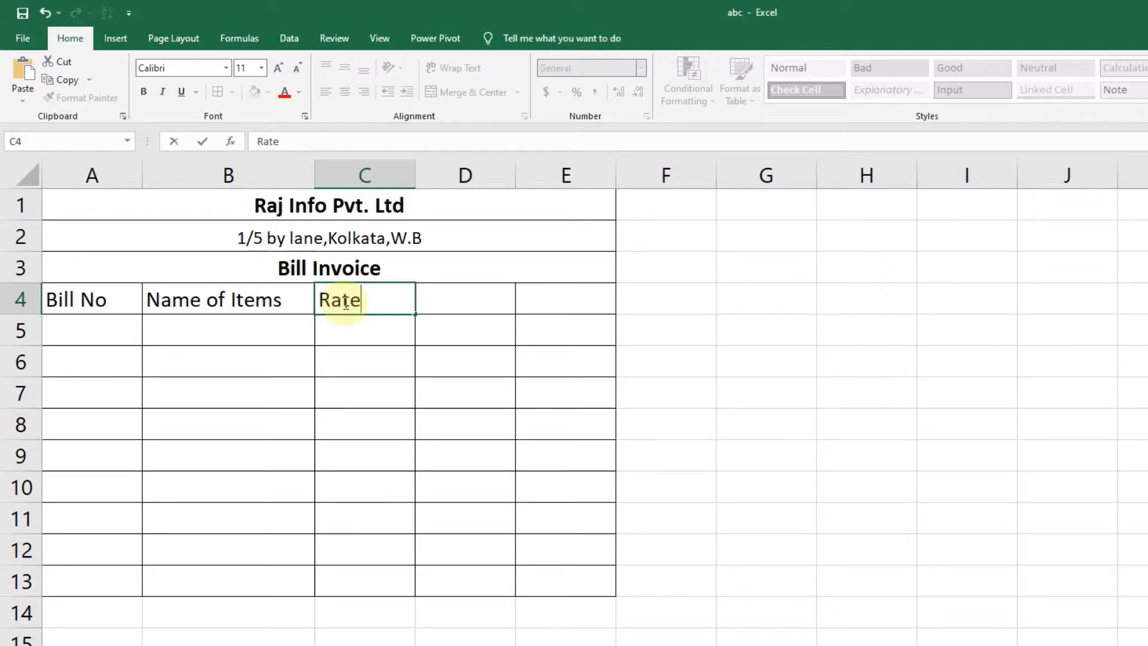
{"action": "left_click", "coordinate": [424, 301]}
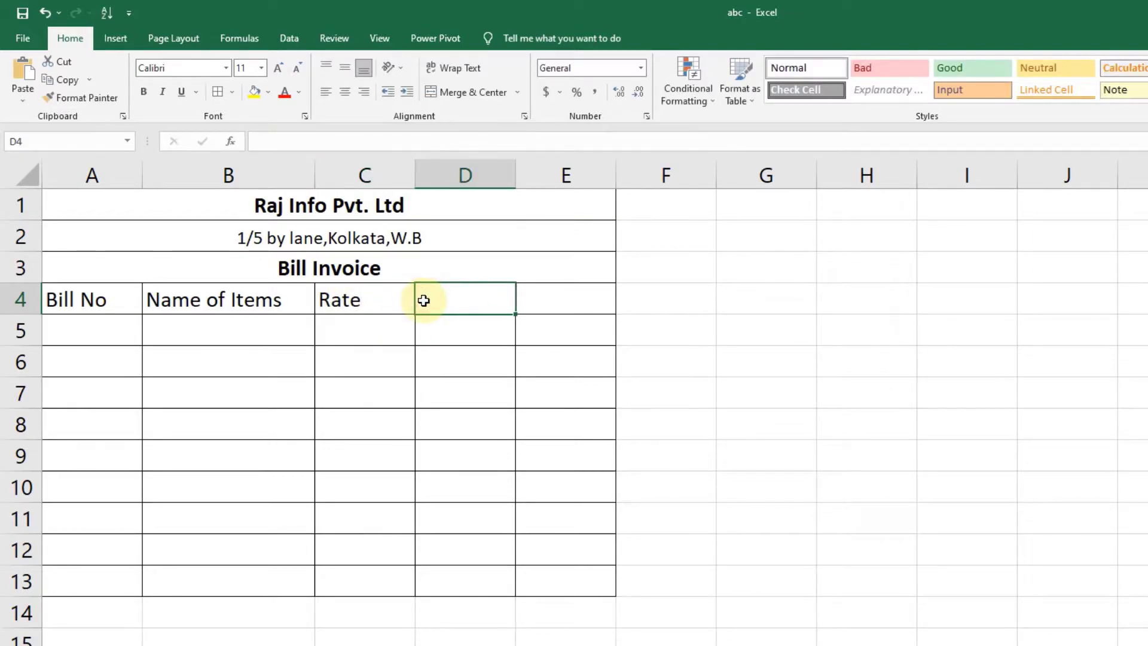
{"action": "type", "text": "Quantity"}
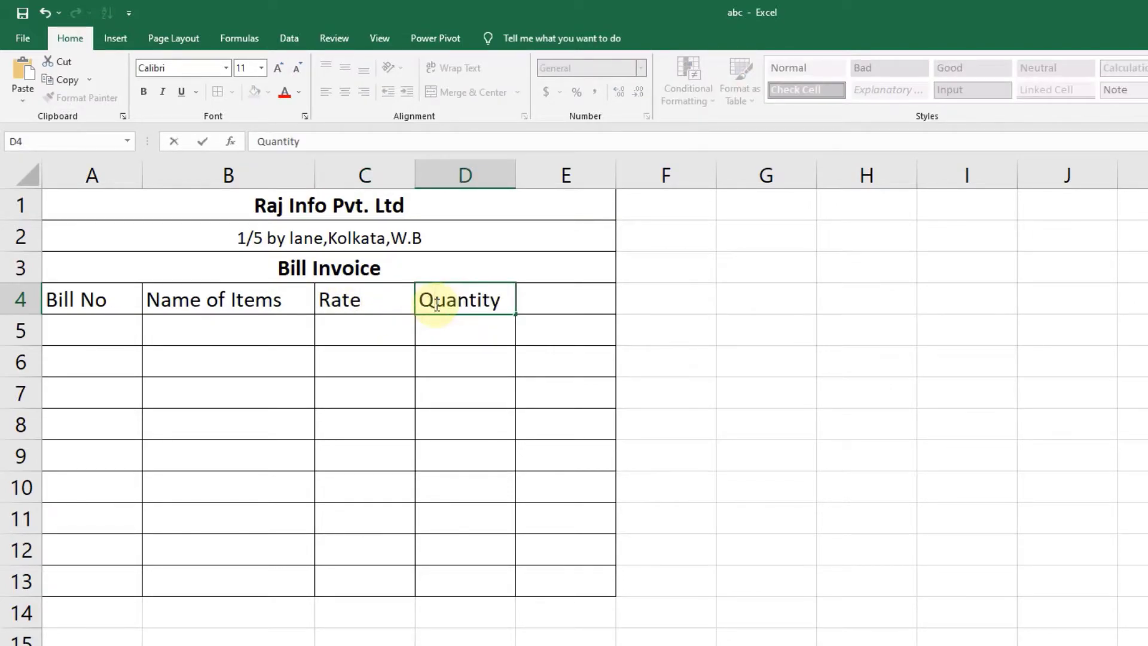
{"action": "left_click", "coordinate": [437, 306]}
{"action": "left_click", "coordinate": [557, 299]}
{"action": "type", "text": "Amount"}
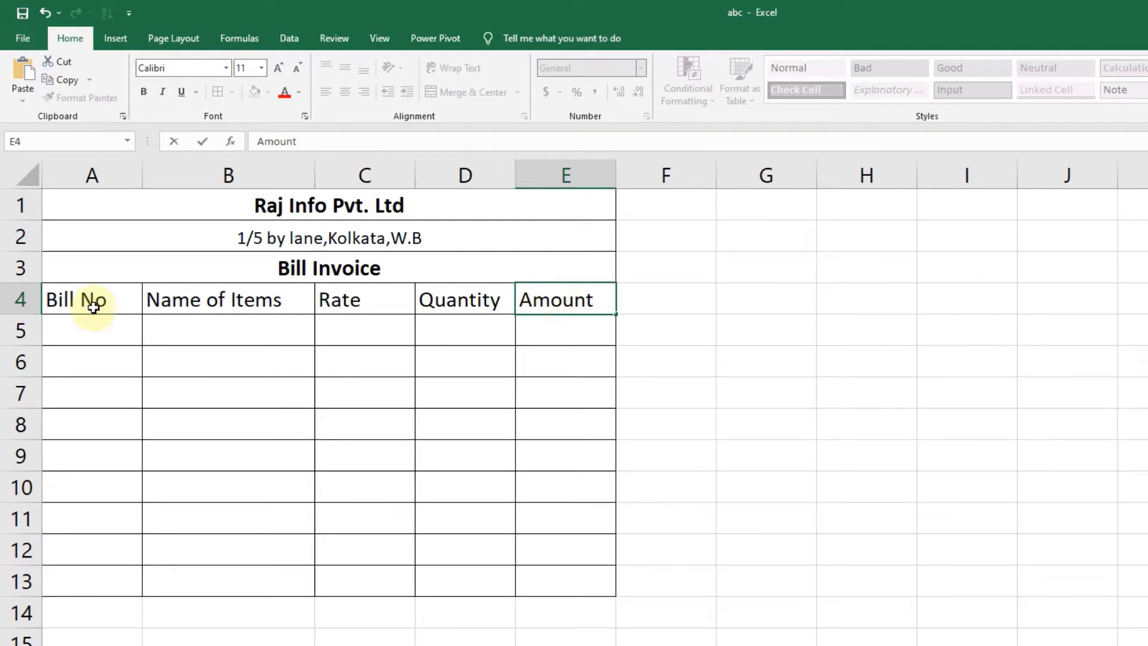
Step: Make the A4:E4 headings bold and centred
{"action": "left_click_drag", "start_coordinate": [65, 299], "coordinate": [542, 305]}
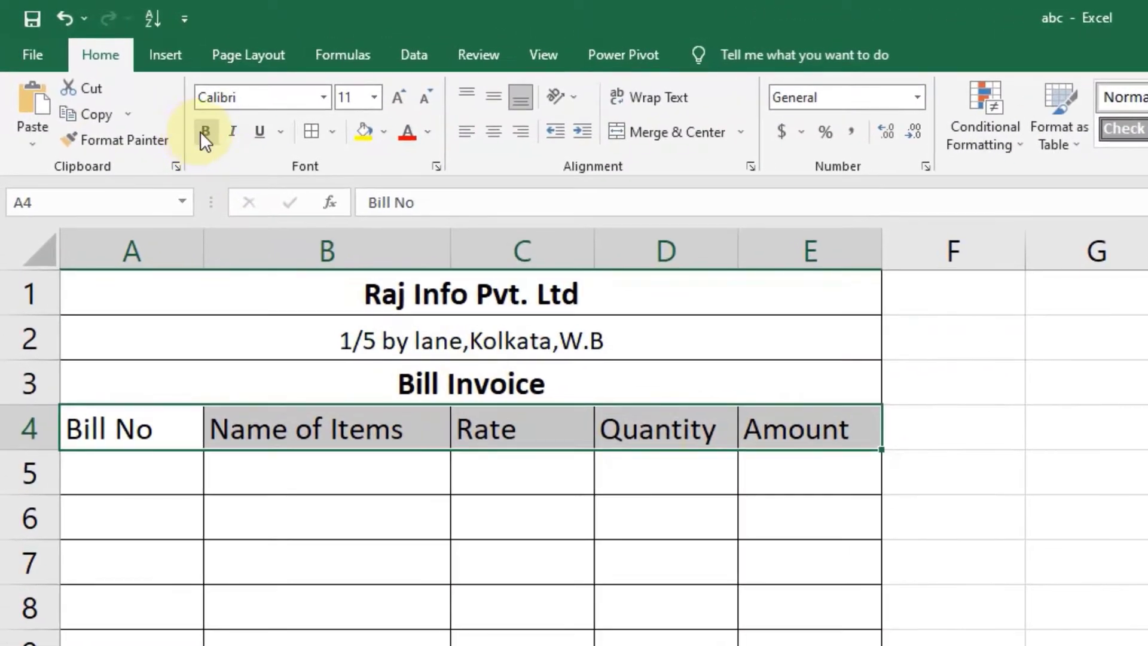
{"action": "left_click", "coordinate": [205, 132]}
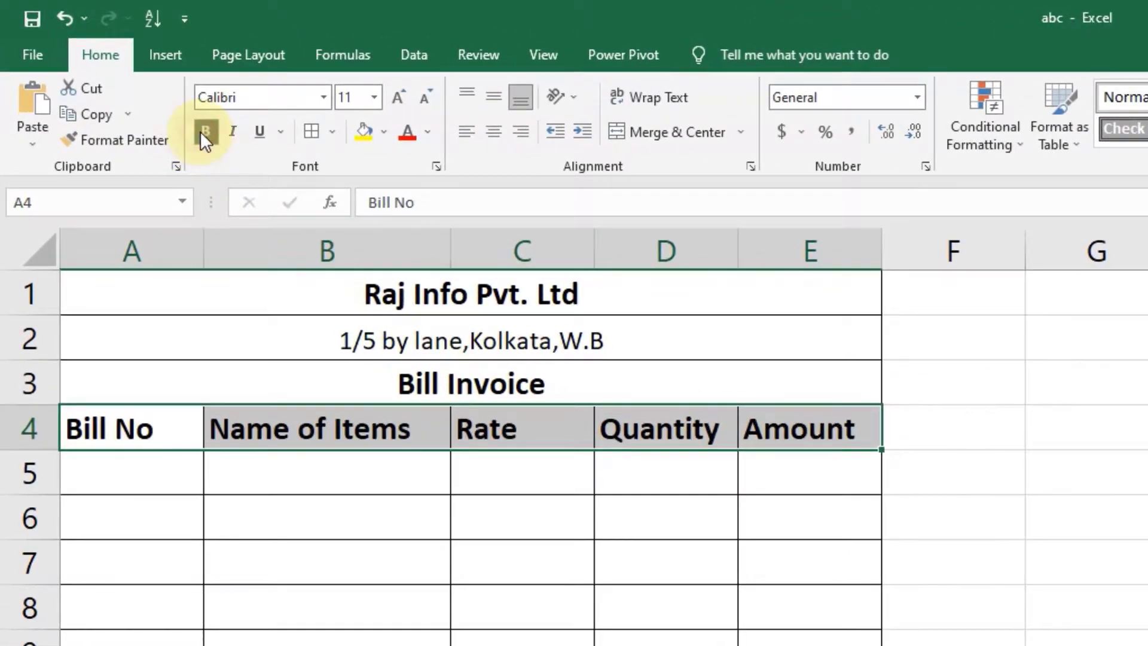
{"action": "left_click", "coordinate": [496, 130]}
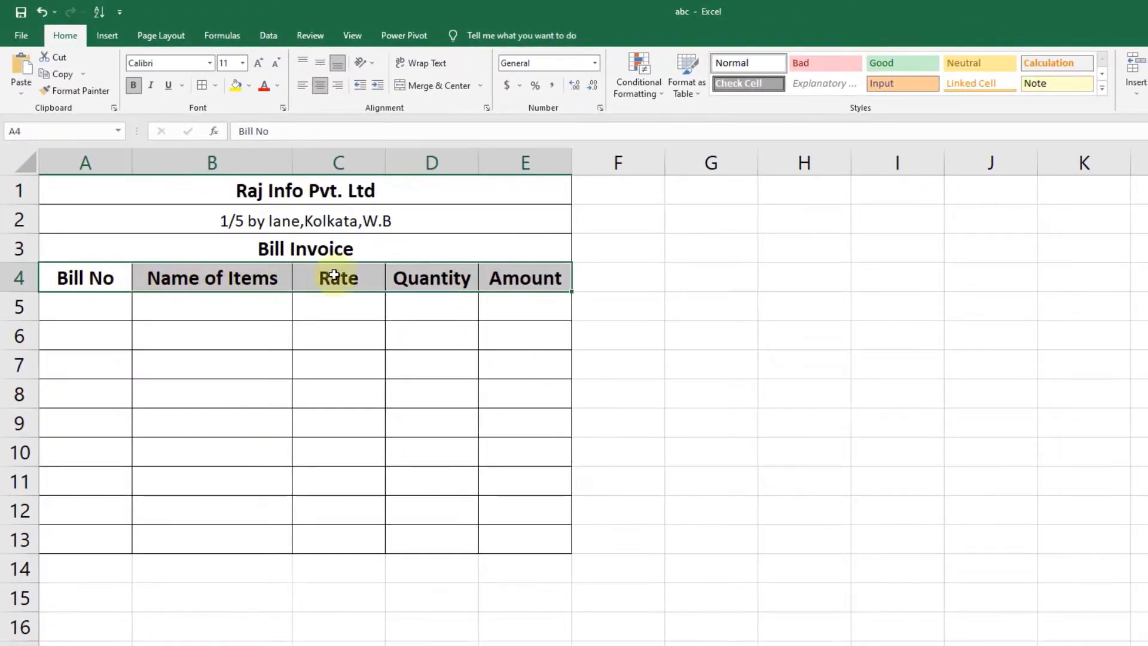
{"action": "left_click", "coordinate": [87, 308]}
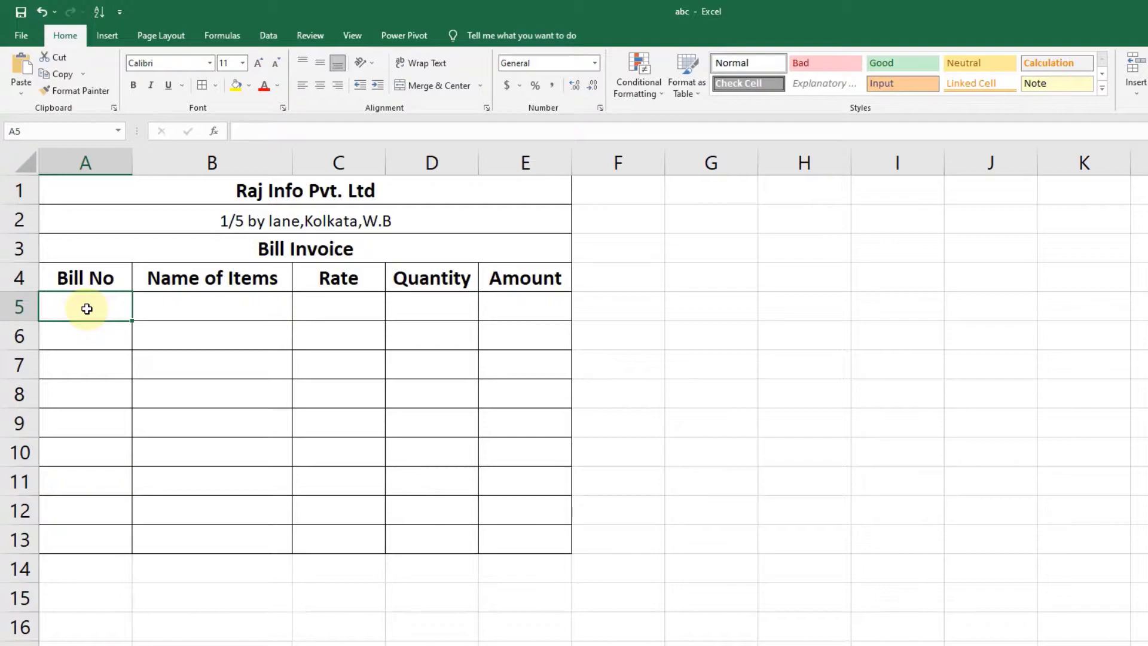
Step: Enter the first item row: bill 10101, mouse, rate 200, quantity 10
{"action": "type", "text": "10101"}
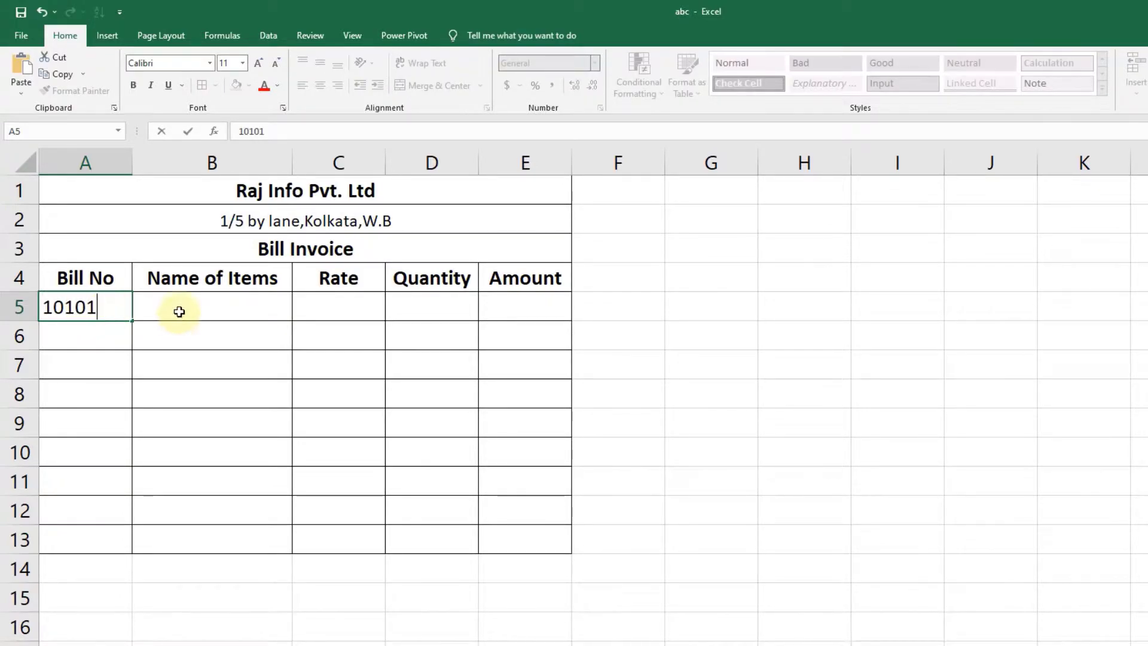
{"action": "left_click", "coordinate": [179, 310]}
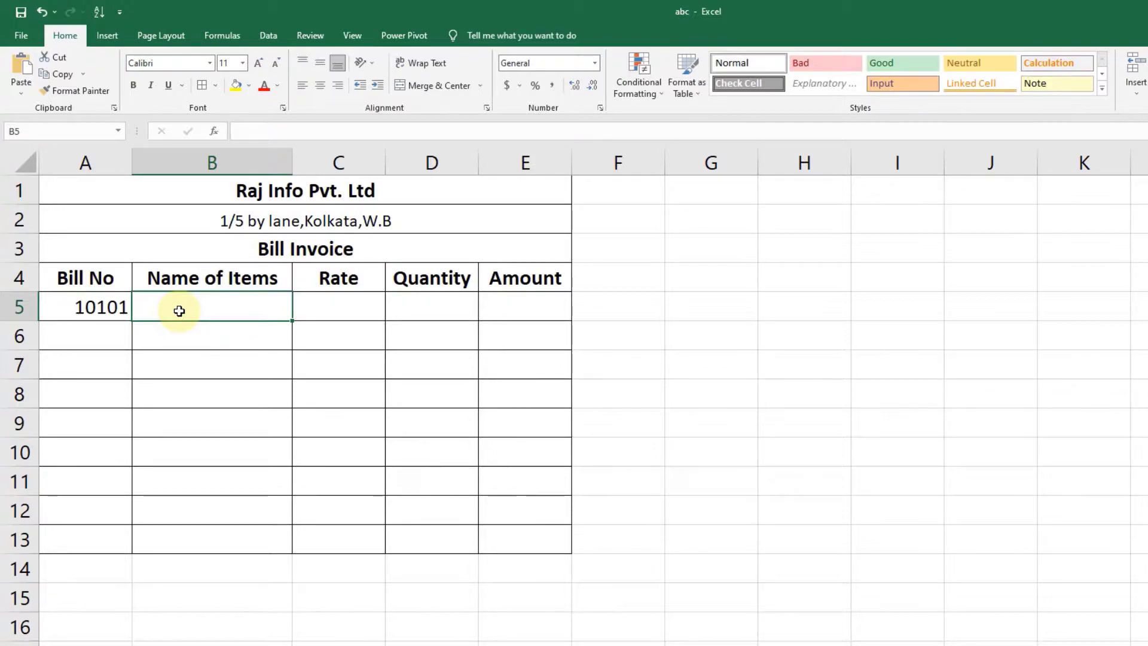
{"action": "type", "text": "mouse"}
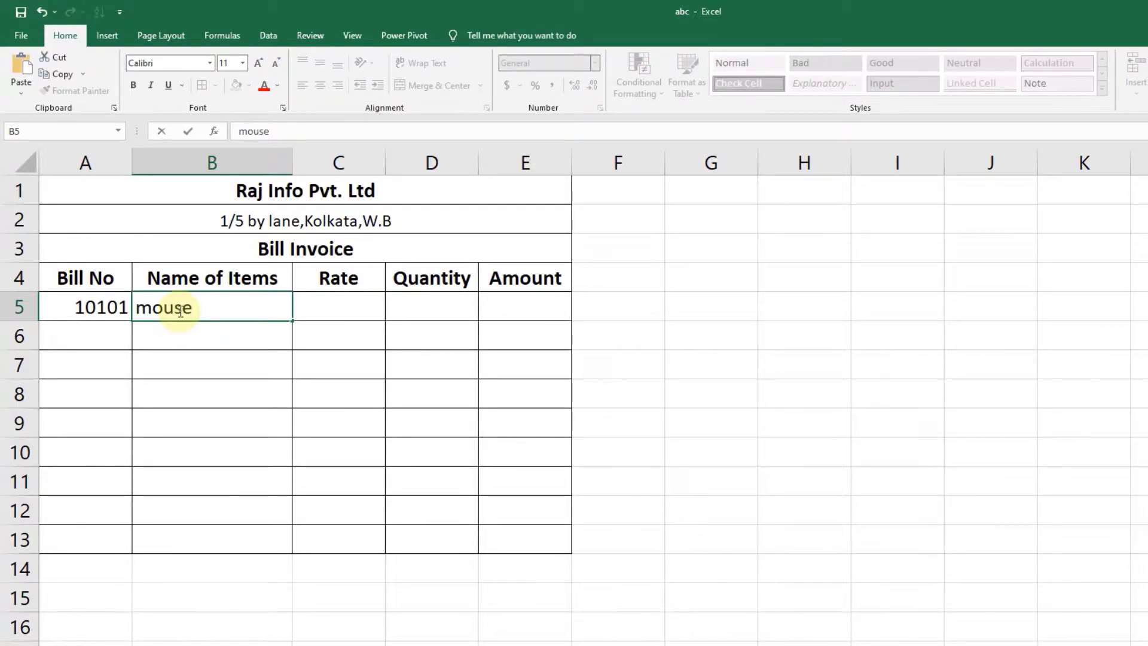
{"action": "left_click", "coordinate": [334, 307]}
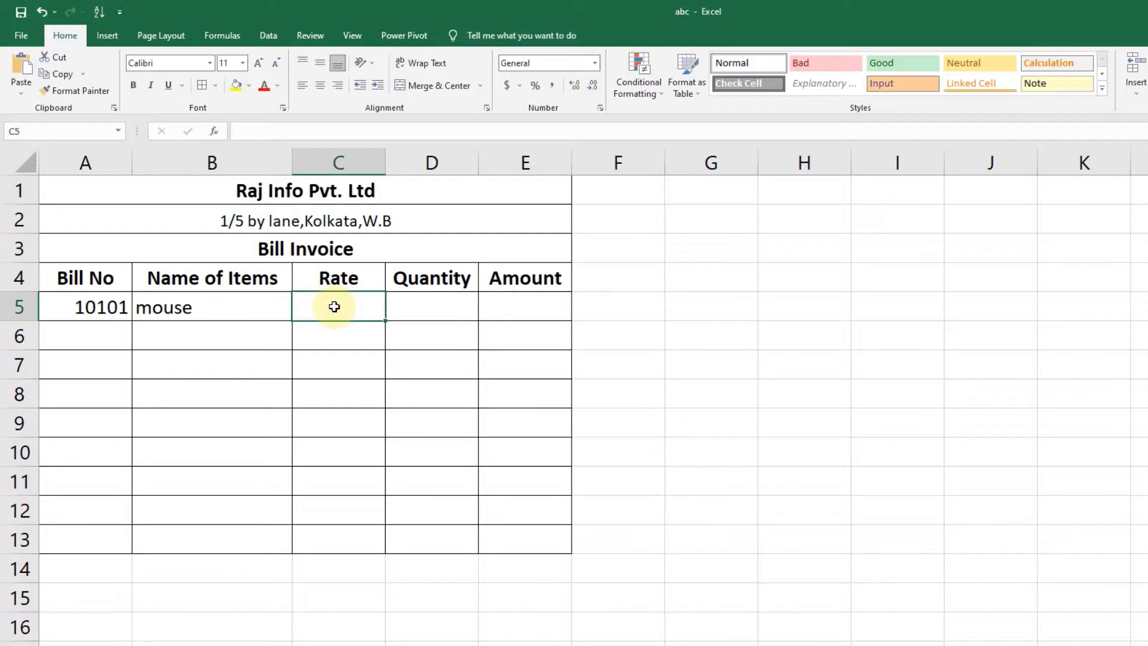
{"action": "type", "text": "200"}
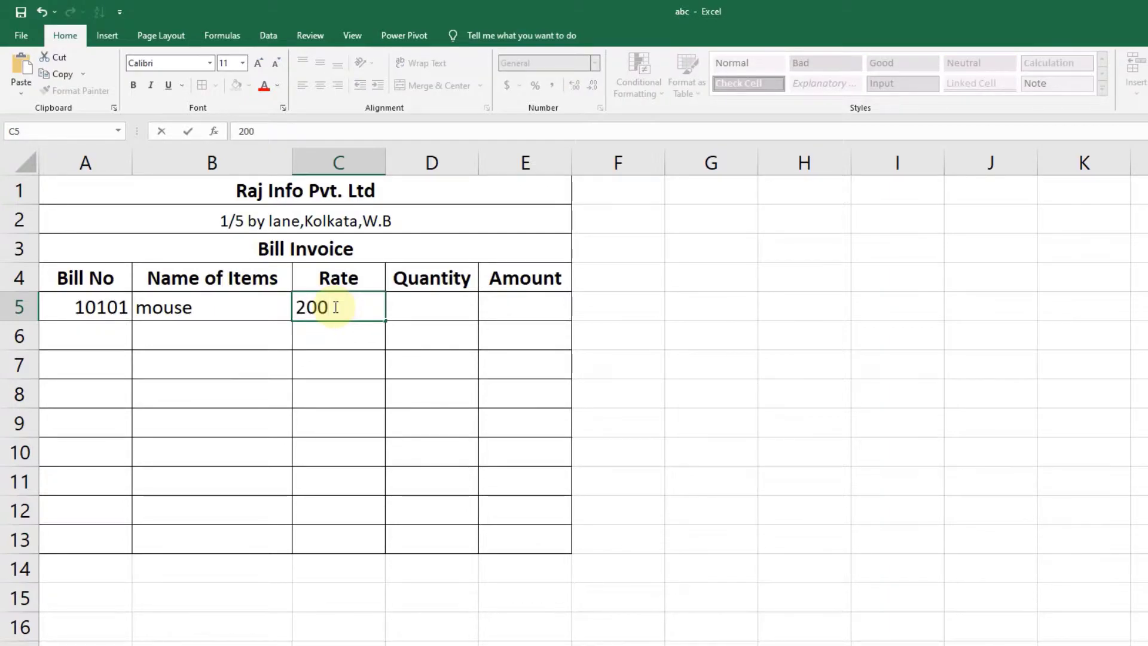
{"action": "left_click", "coordinate": [394, 308]}
{"action": "type", "text": "10"}
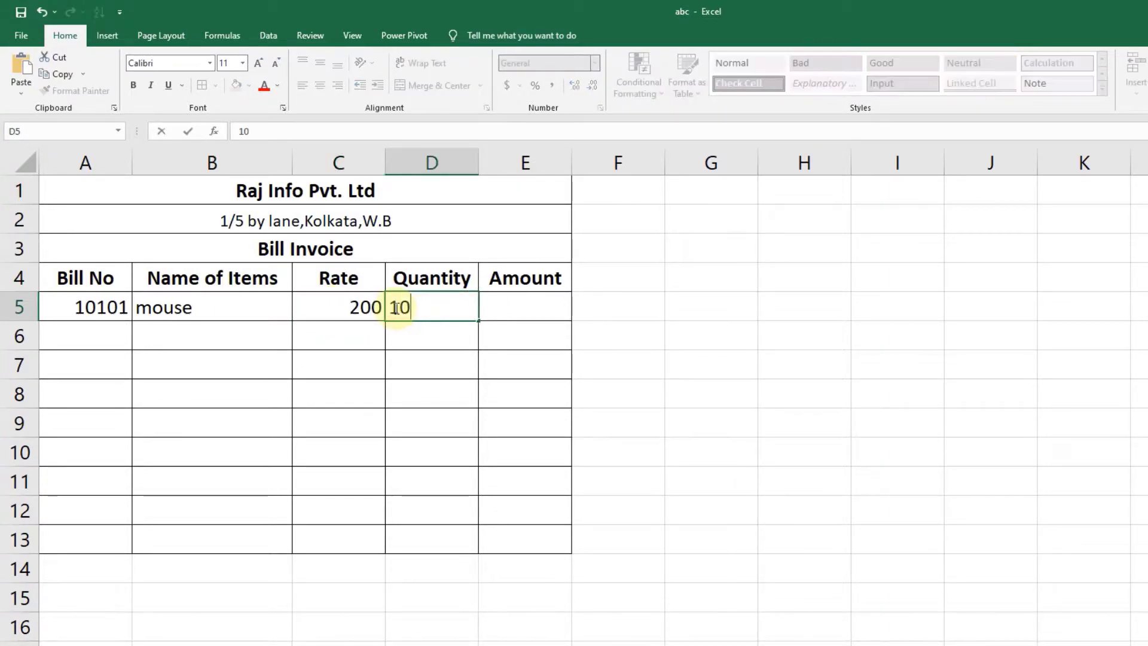
{"action": "left_click", "coordinate": [93, 327]}
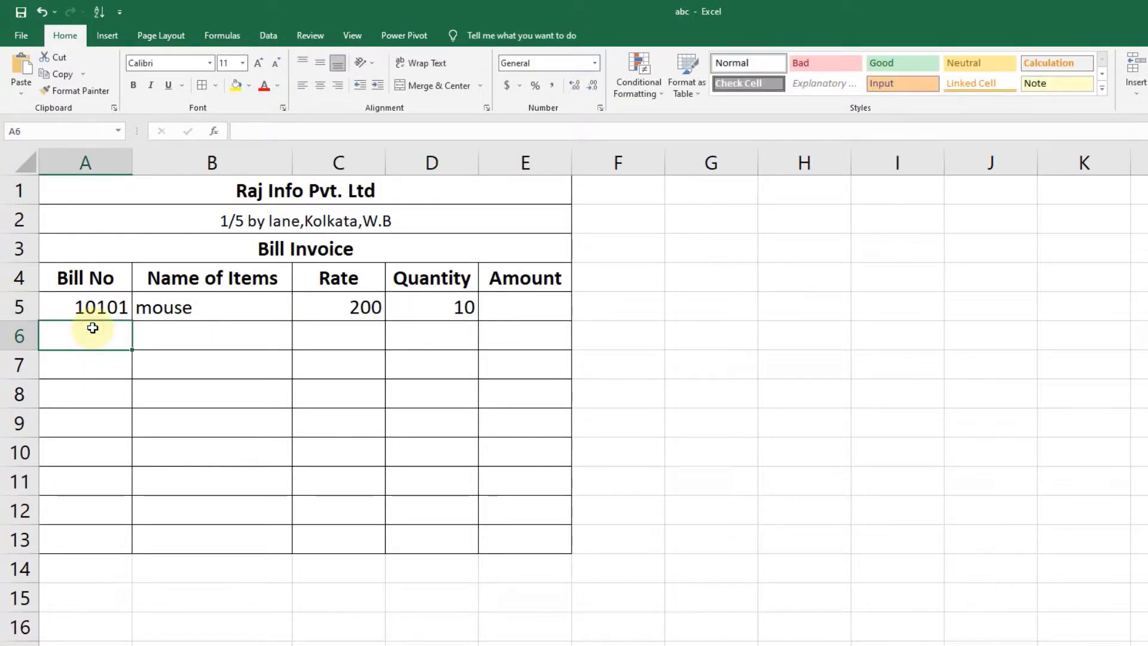
Step: Enter bill 10102, keyboard, rate 400 and quantity 6 in row 6
{"action": "type", "text": "10102"}
{"action": "left_click", "coordinate": [165, 345]}
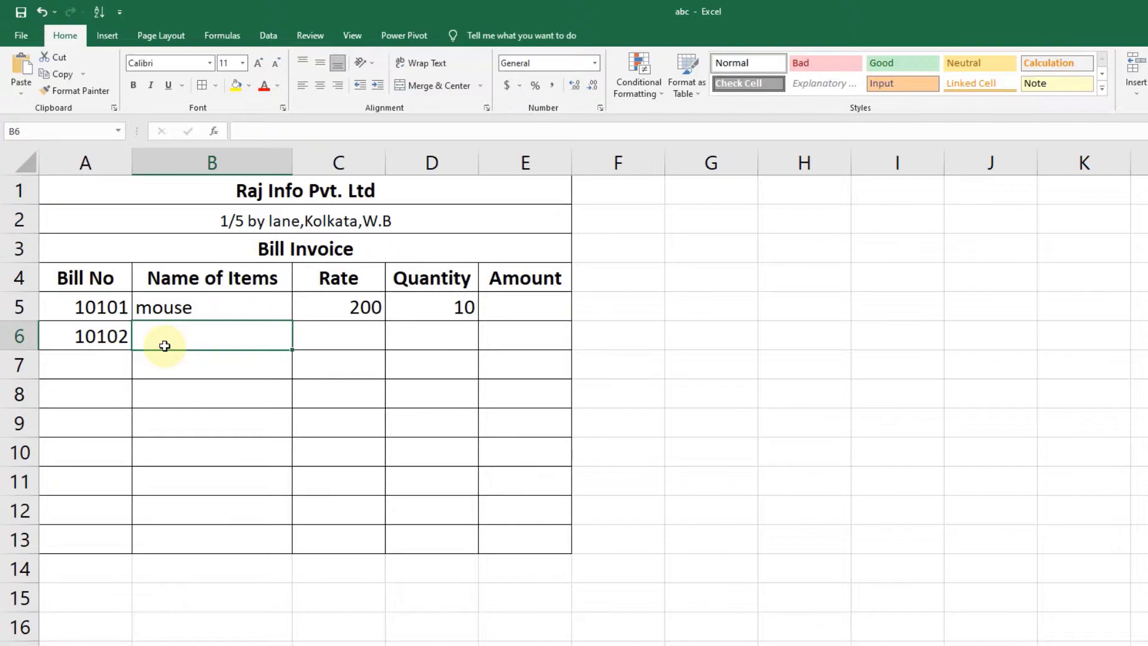
{"action": "type", "text": "keyboard"}
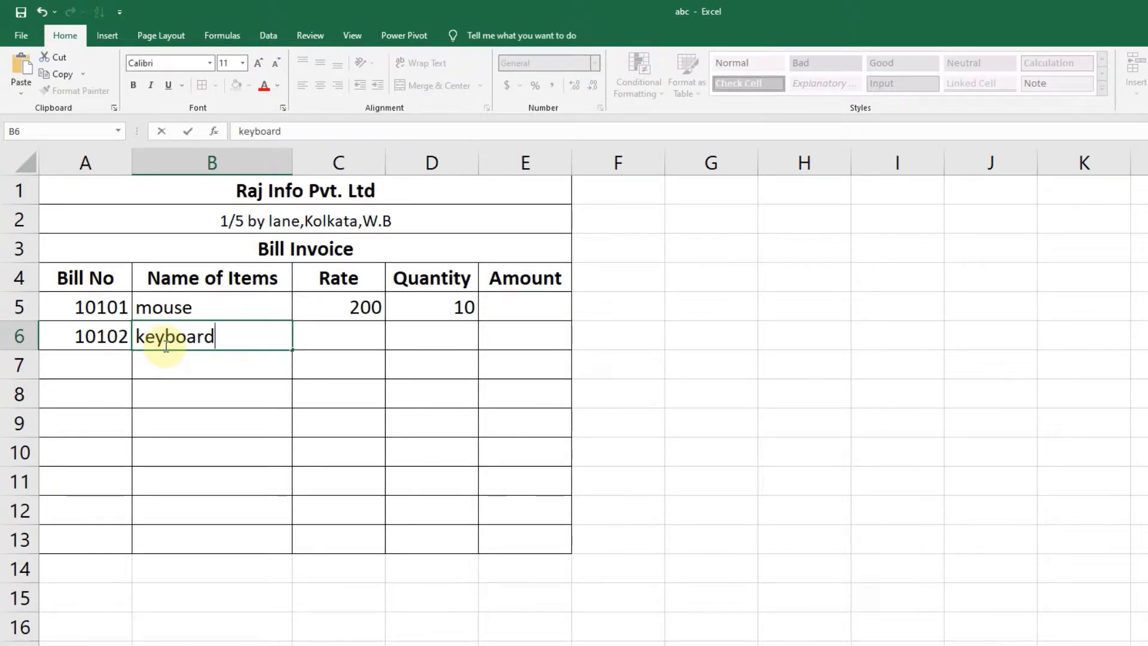
{"action": "left_click", "coordinate": [331, 339]}
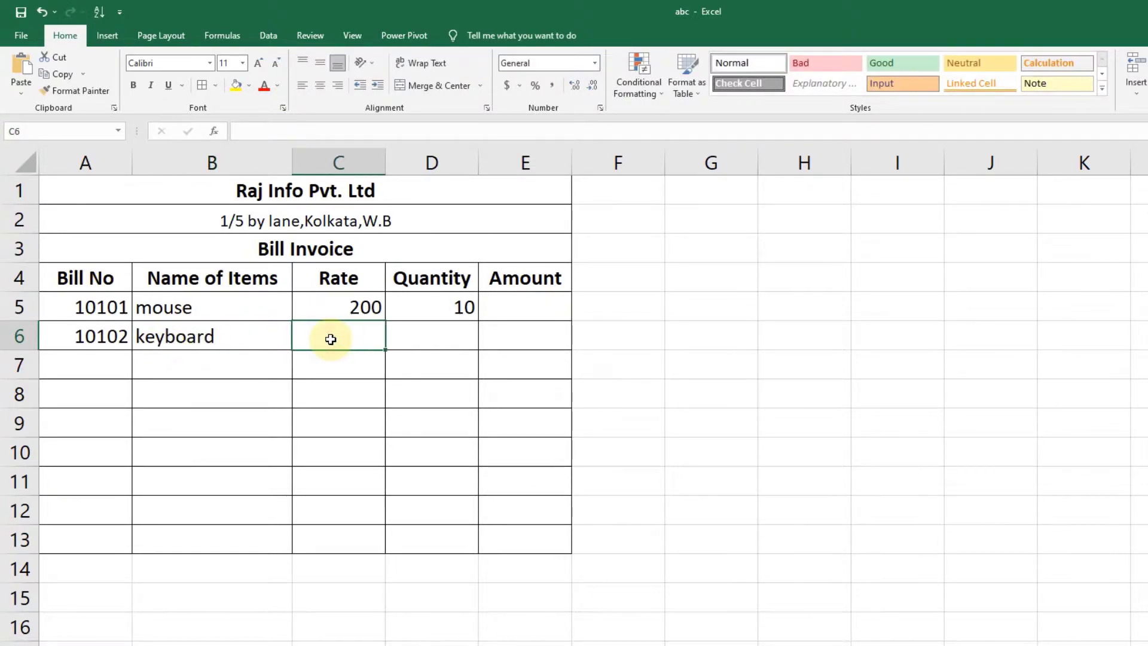
{"action": "type", "text": "400"}
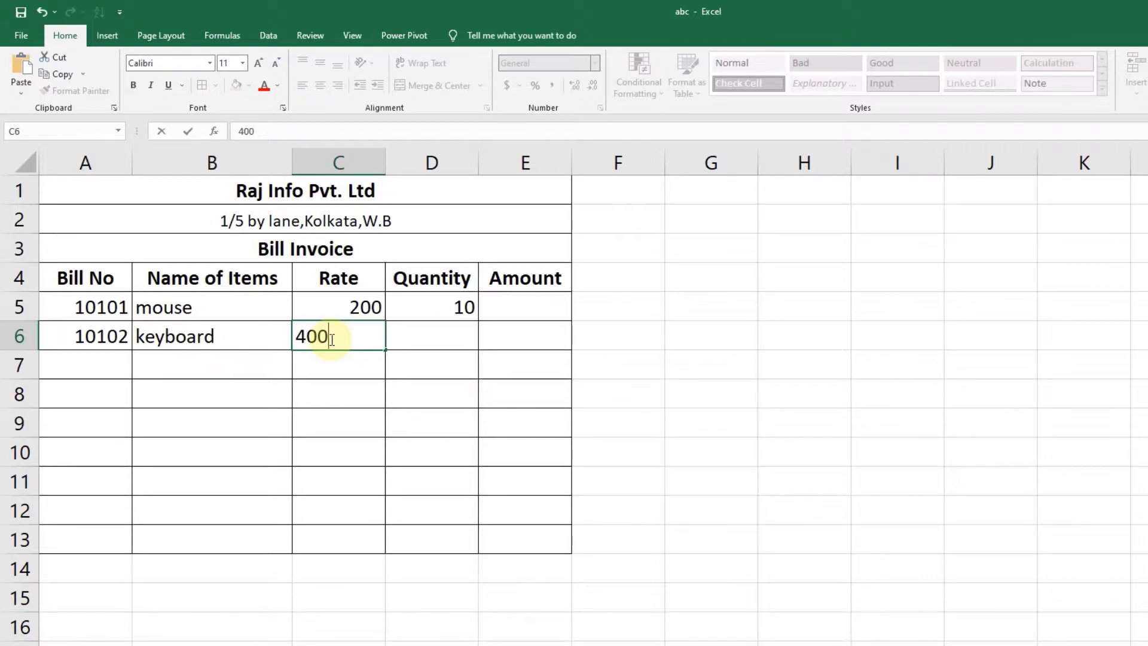
{"action": "key", "text": "Tab"}
{"action": "type", "text": "6"}
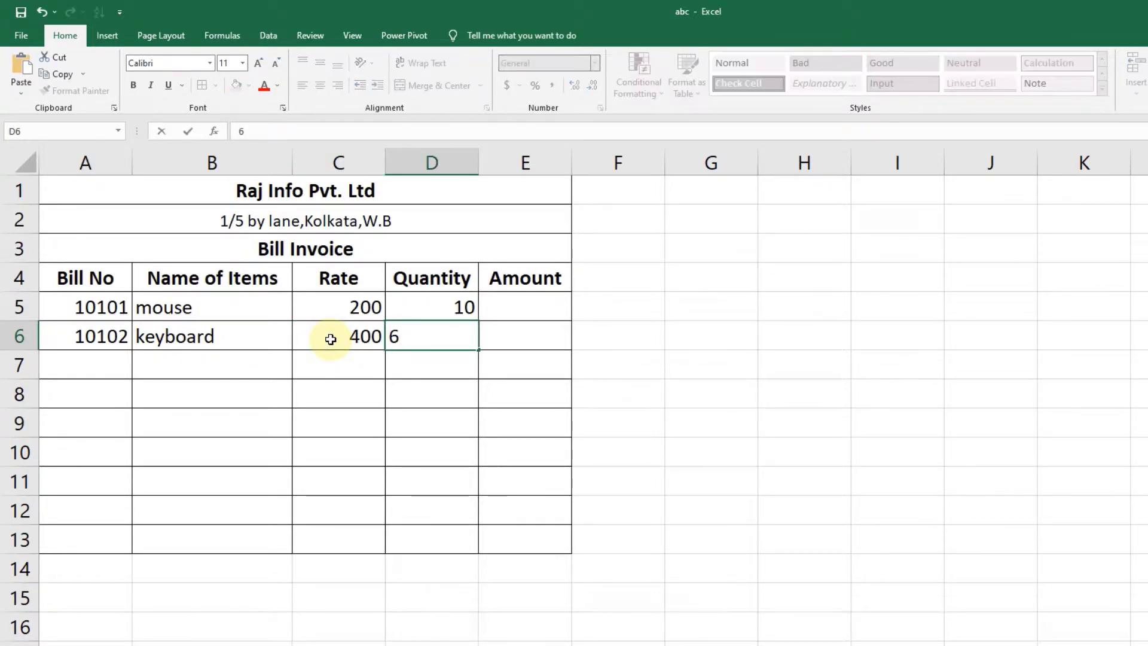
{"action": "left_click", "coordinate": [95, 308]}
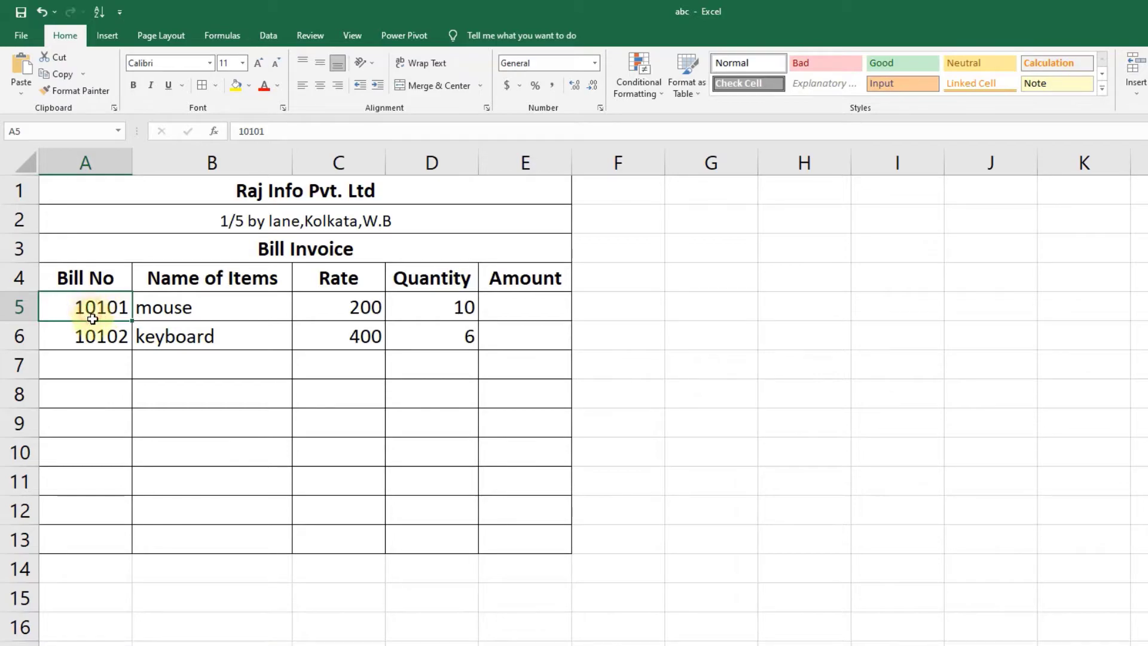
Step: Fill bill numbers down to 10109 and complete the items through ram at 2000 × 6
{"action": "left_click", "coordinate": [97, 339], "text": "shift"}
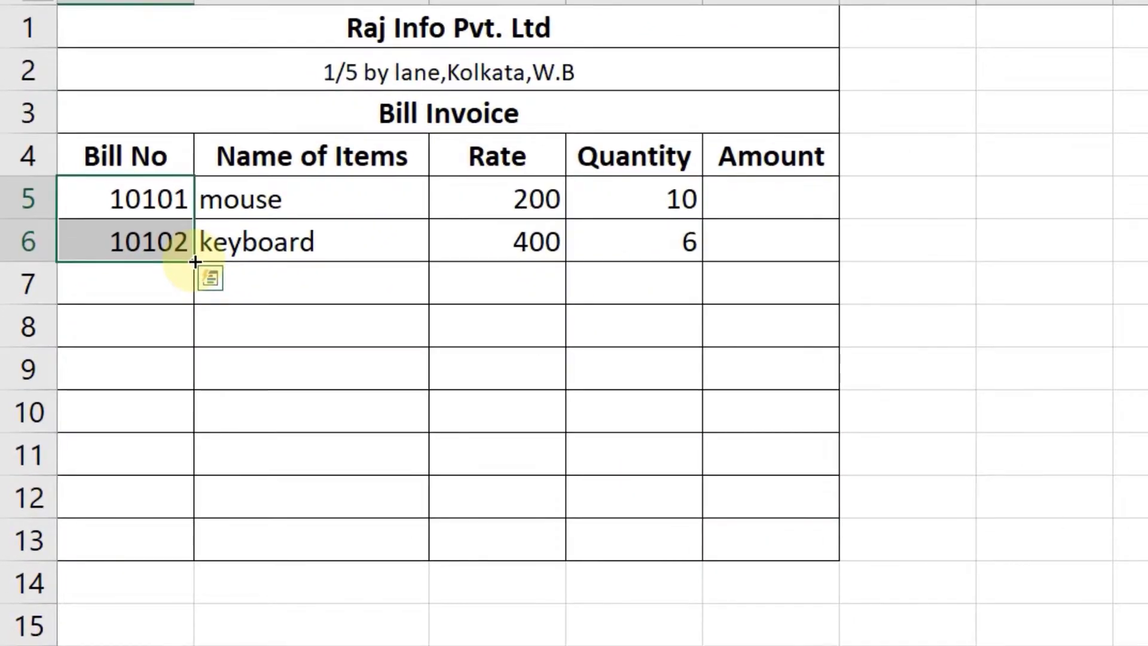
{"action": "left_click_drag", "start_coordinate": [196, 262], "coordinate": [204, 544]}
{"action": "type", "text": "ram"}
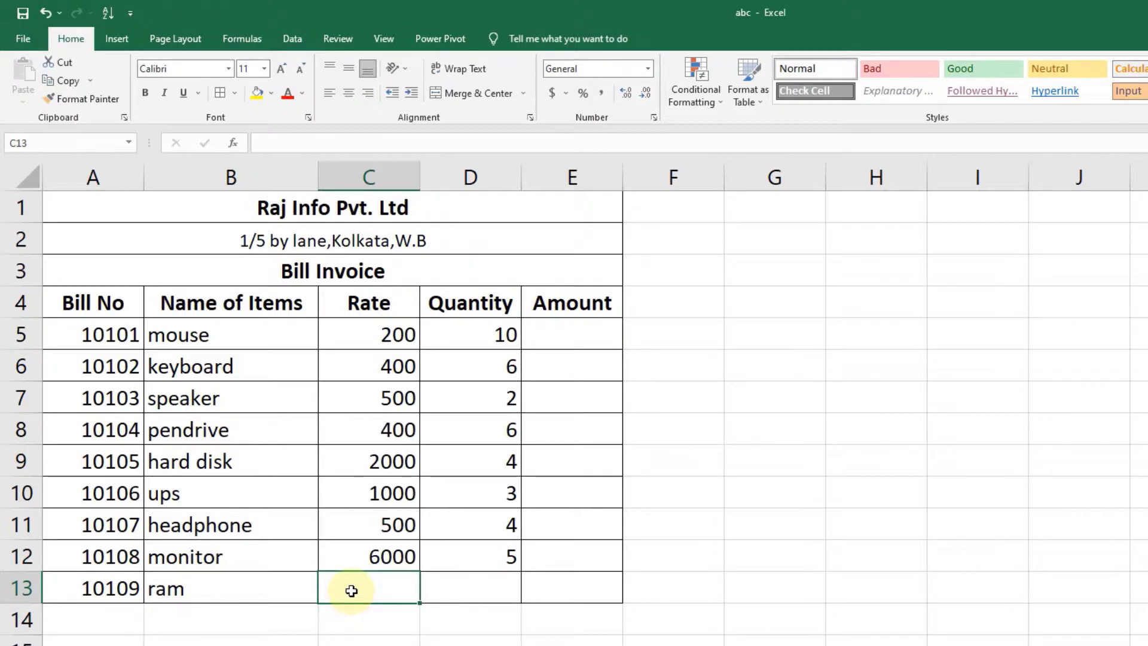
{"action": "type", "text": "2"}
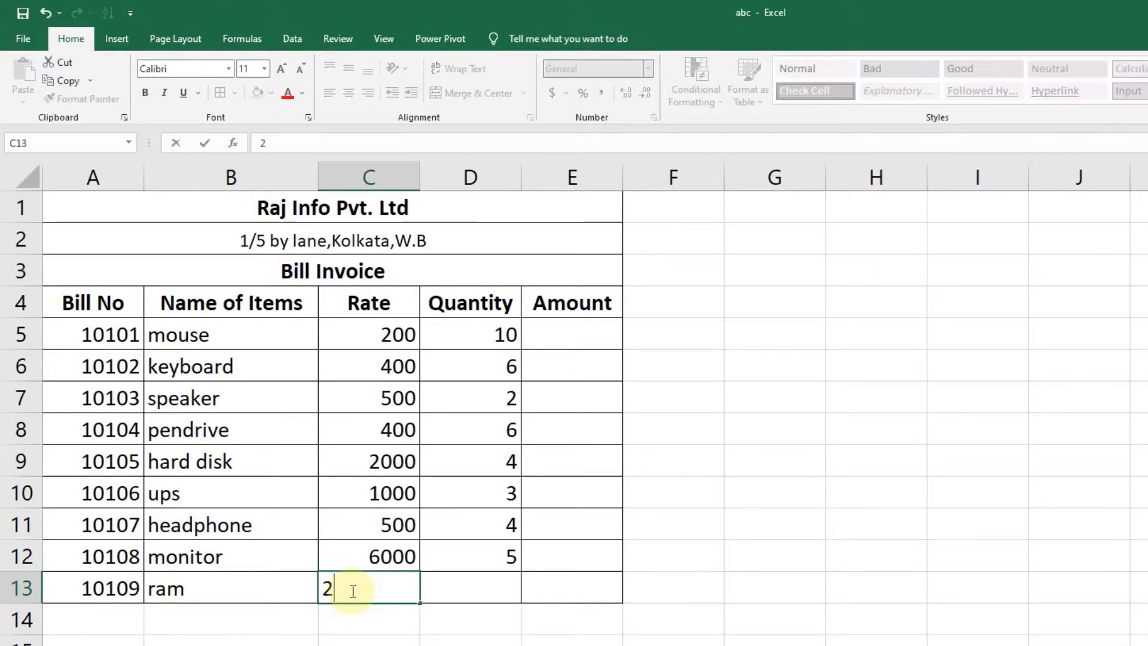
{"action": "type", "text": "000"}
{"action": "left_click", "coordinate": [486, 591]}
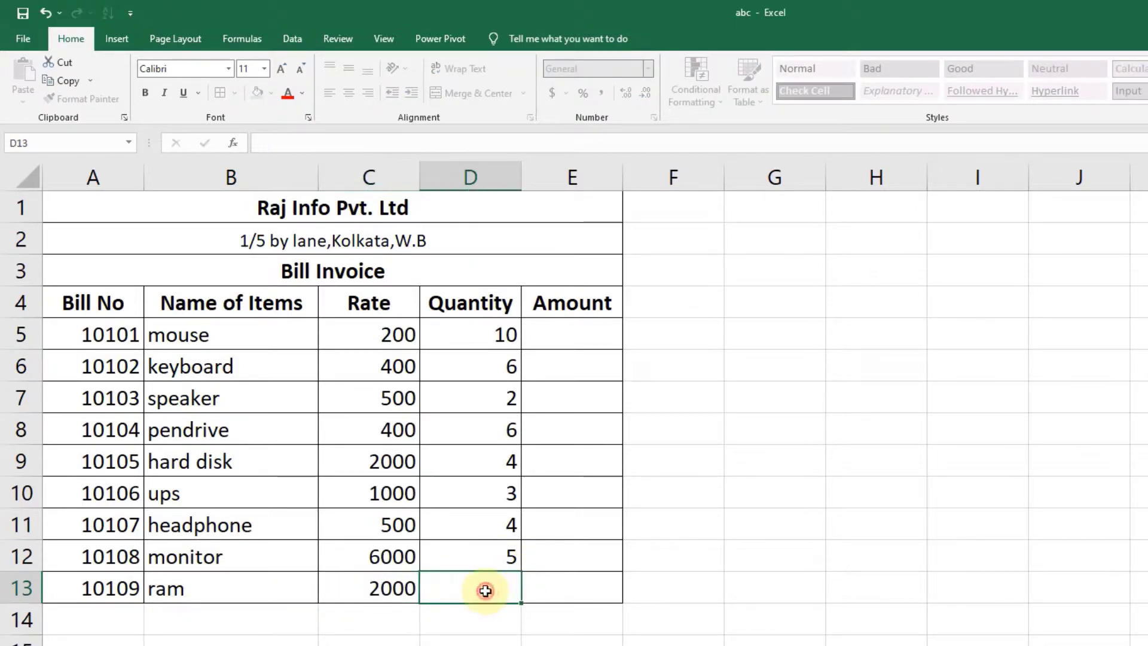
{"action": "type", "text": "6"}
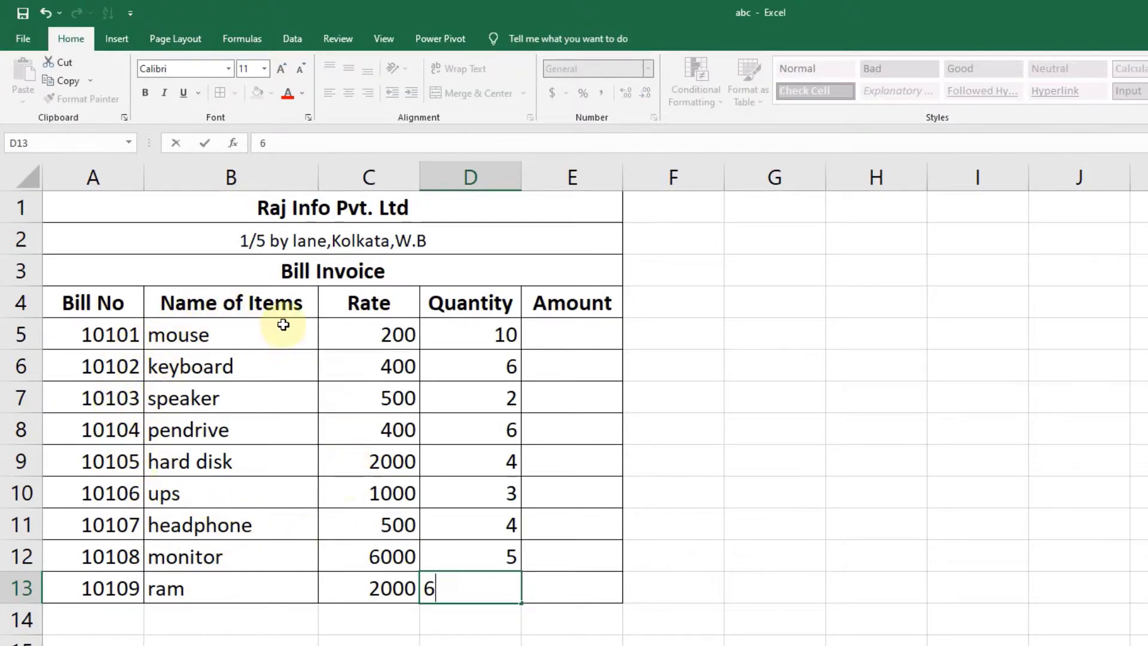
{"action": "left_click", "coordinate": [565, 326]}
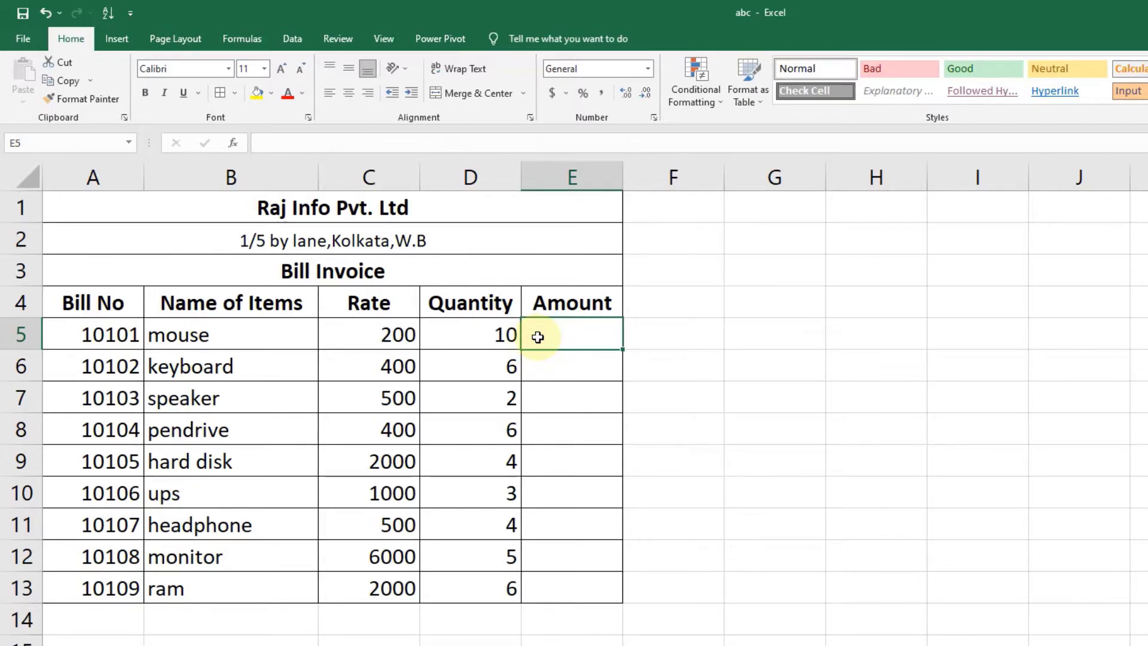
Step: Enter =C5*D5 in E5 and =C6*D6 in E6 for the mouse and keyboard amounts
{"action": "type", "text": "="}
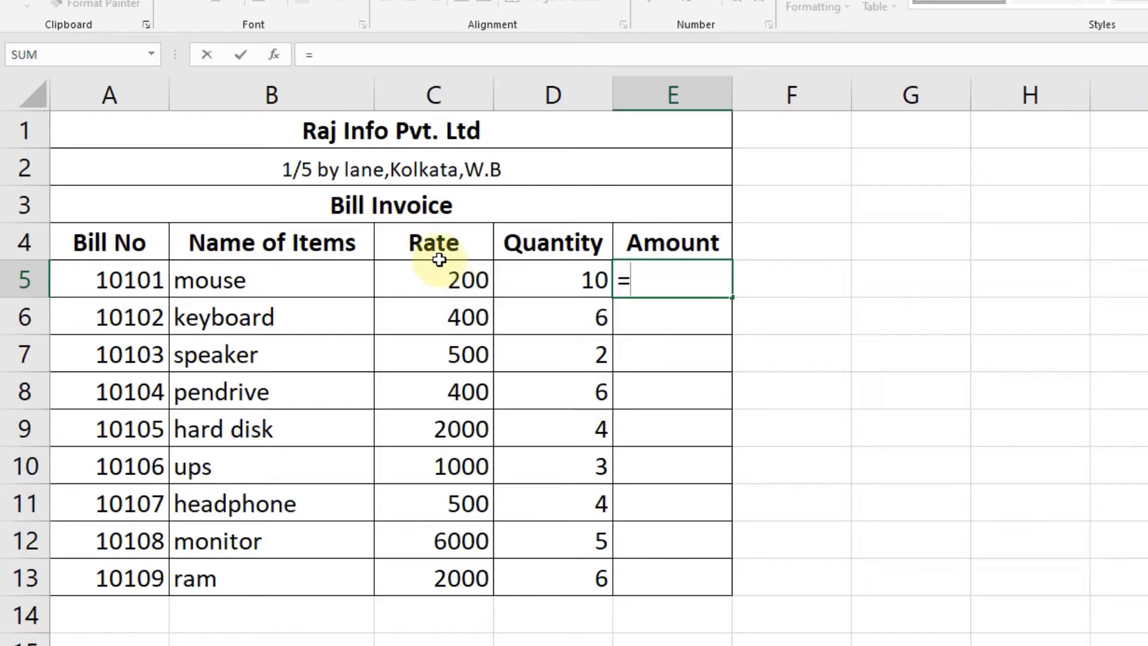
{"action": "left_click", "coordinate": [465, 283]}
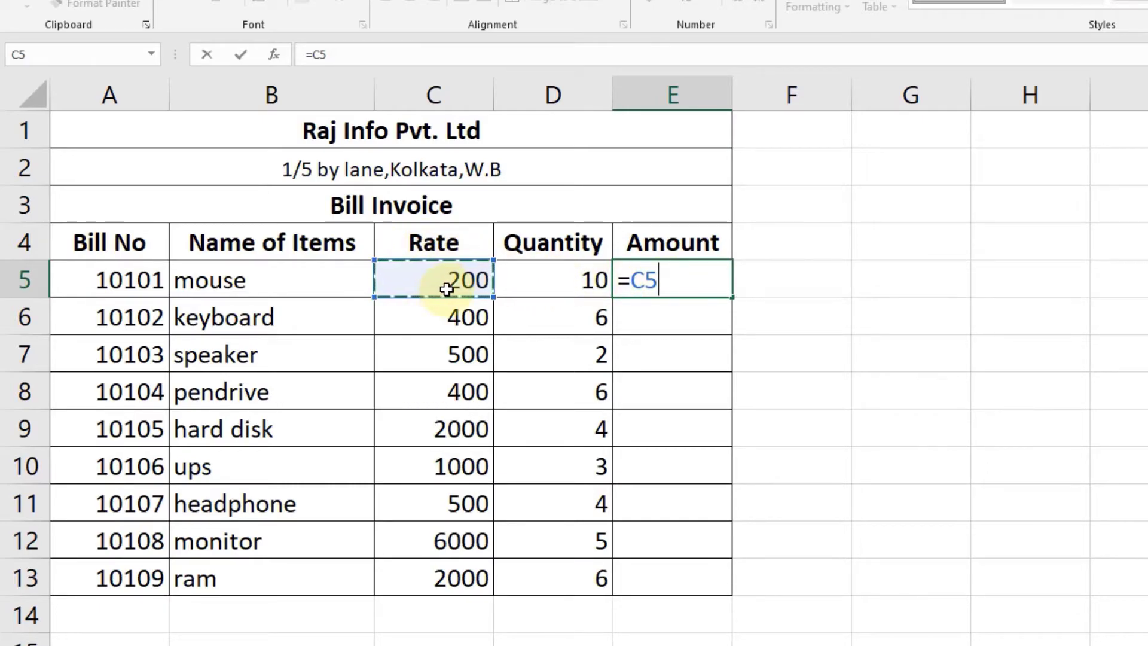
{"action": "type", "text": "*"}
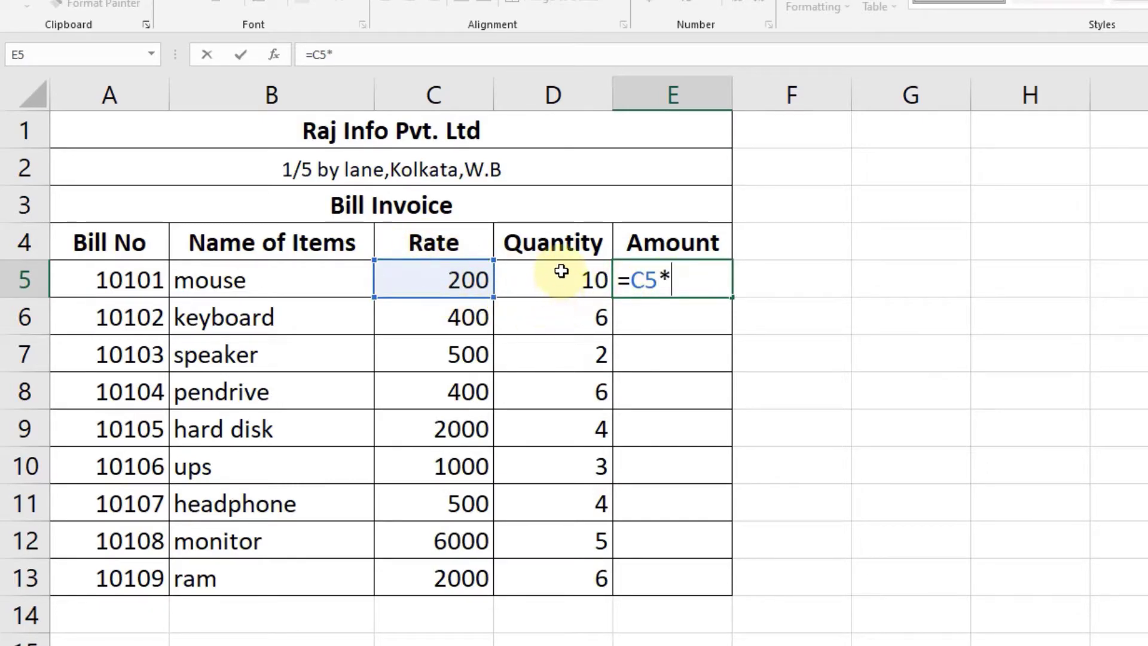
{"action": "left_click", "coordinate": [562, 290]}
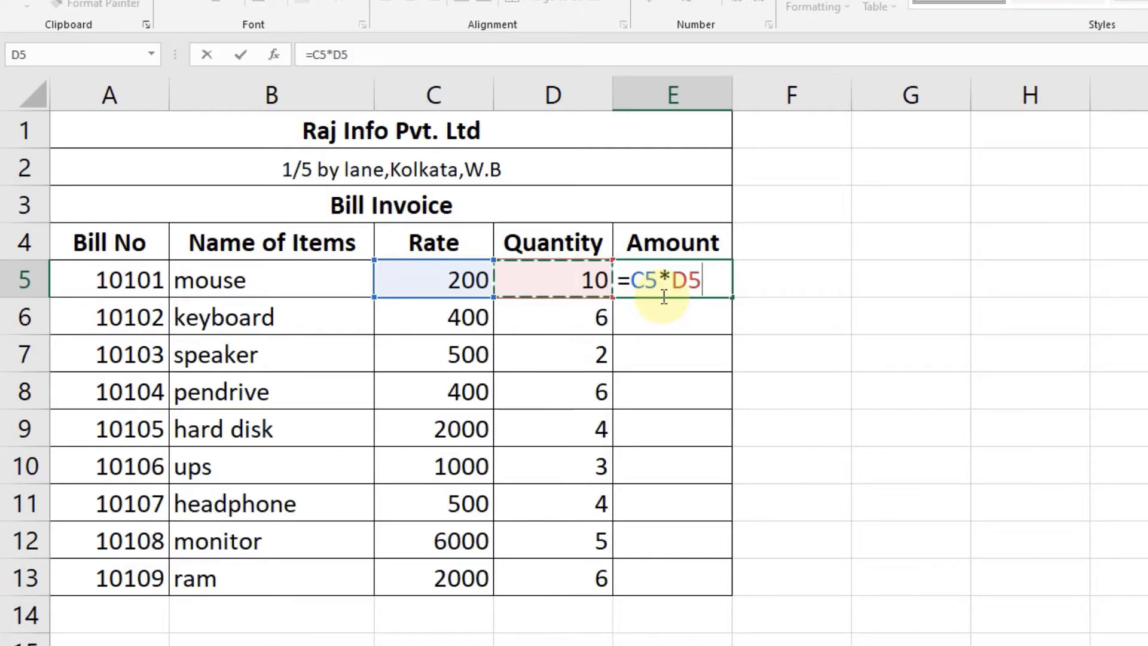
{"action": "key", "text": "Return"}
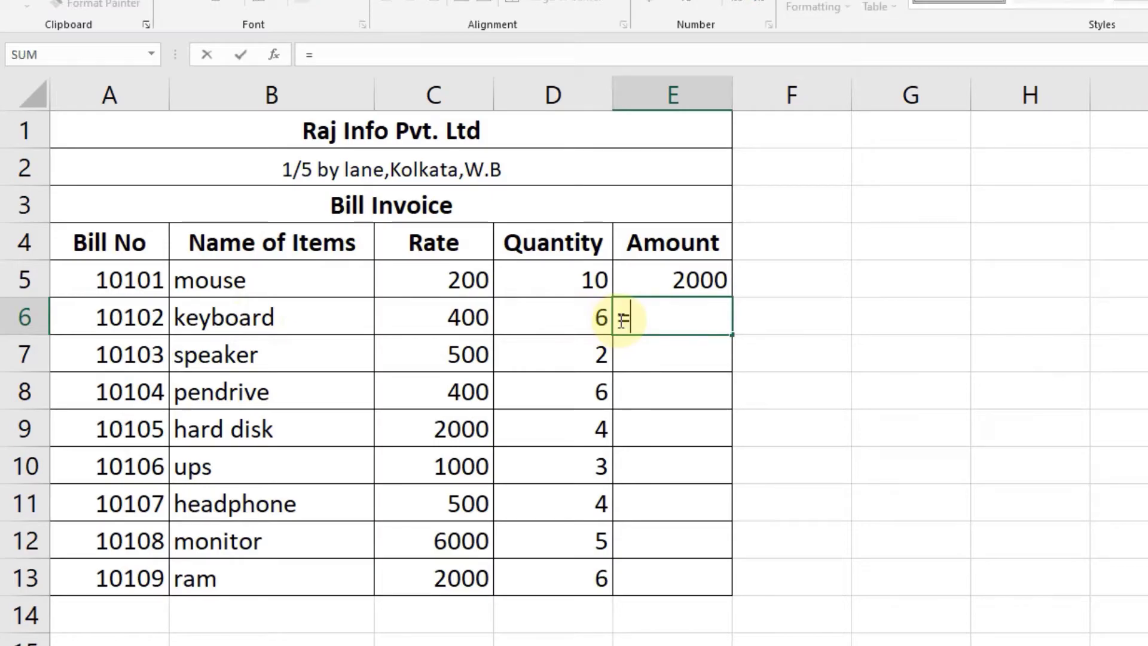
{"action": "type", "text": "="}
{"action": "left_click", "coordinate": [464, 320]}
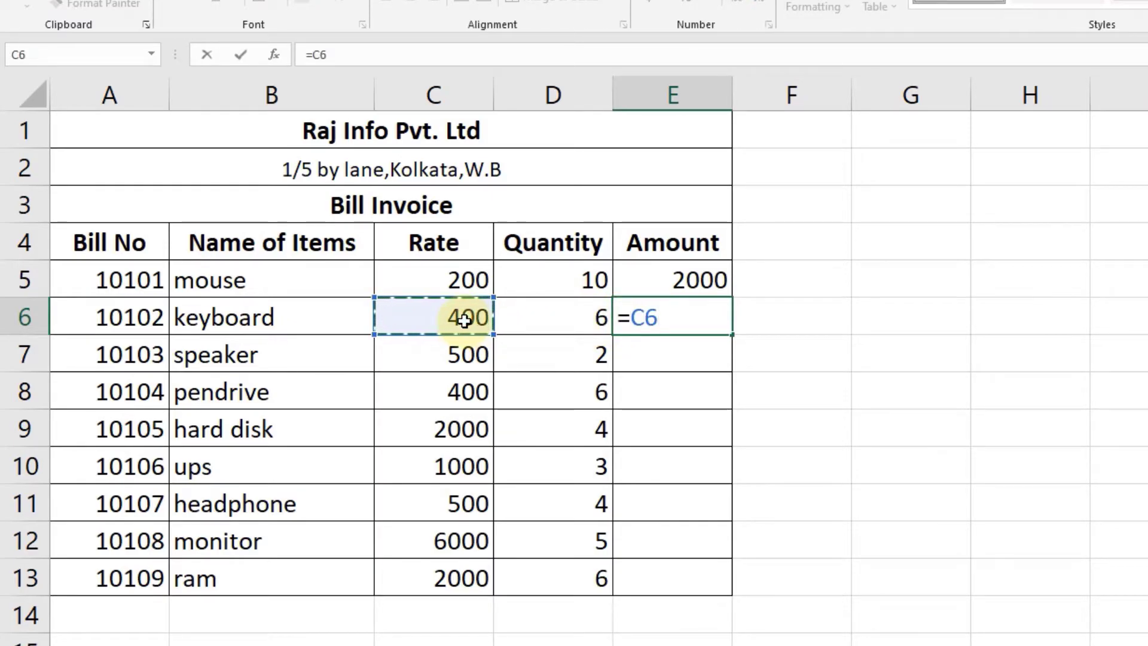
{"action": "type", "text": "*"}
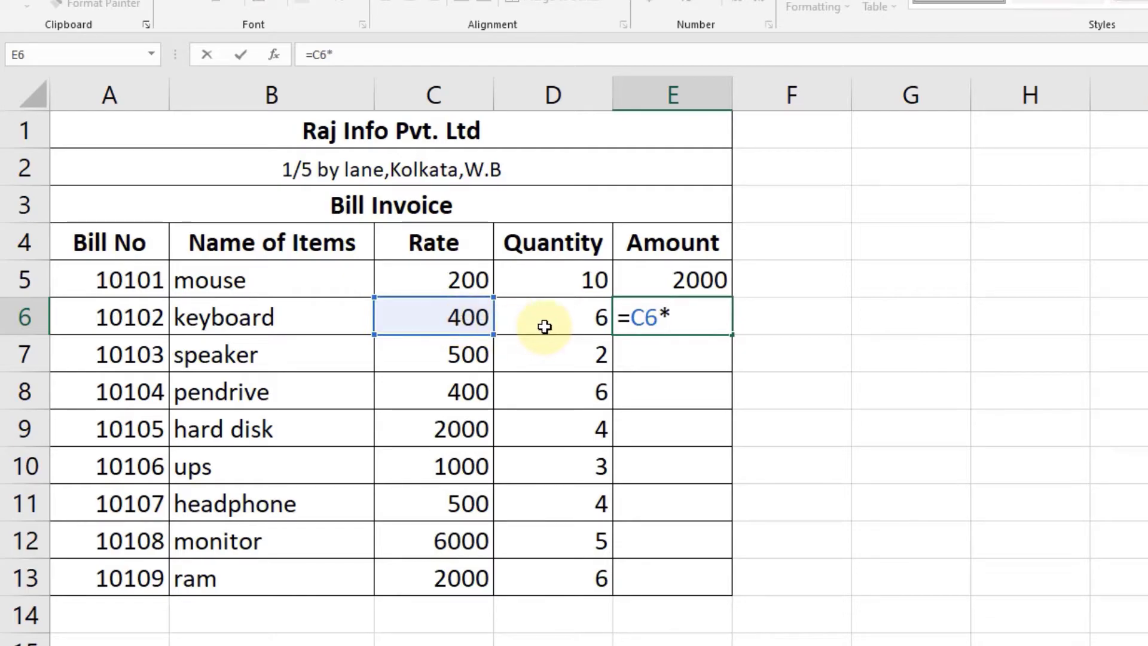
{"action": "left_click", "coordinate": [550, 322]}
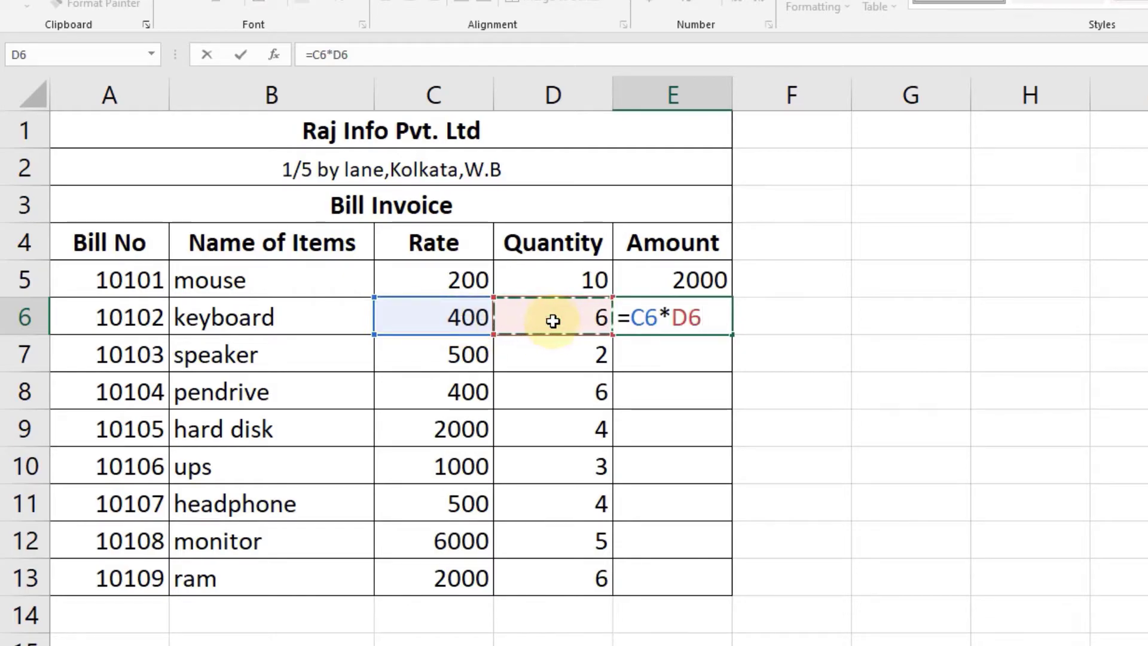
{"action": "key", "text": "Return"}
Step: Fill the amount formula down to E13 for the remaining items through ram
{"action": "left_click", "coordinate": [692, 320]}
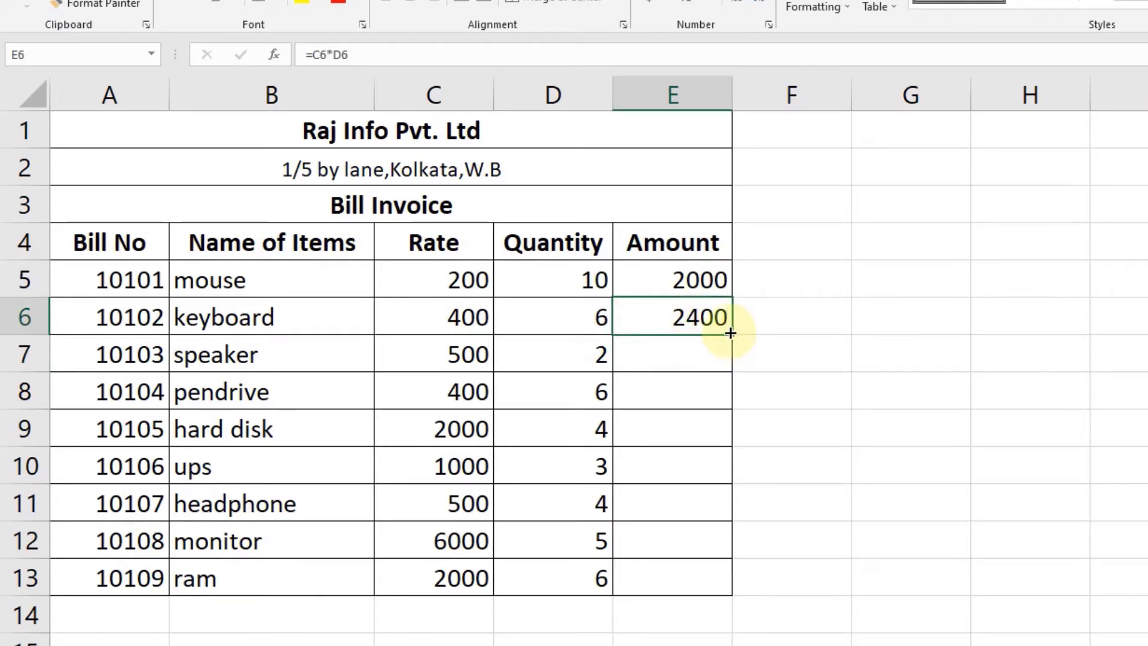
{"action": "left_click_drag", "start_coordinate": [733, 333], "coordinate": [738, 587]}
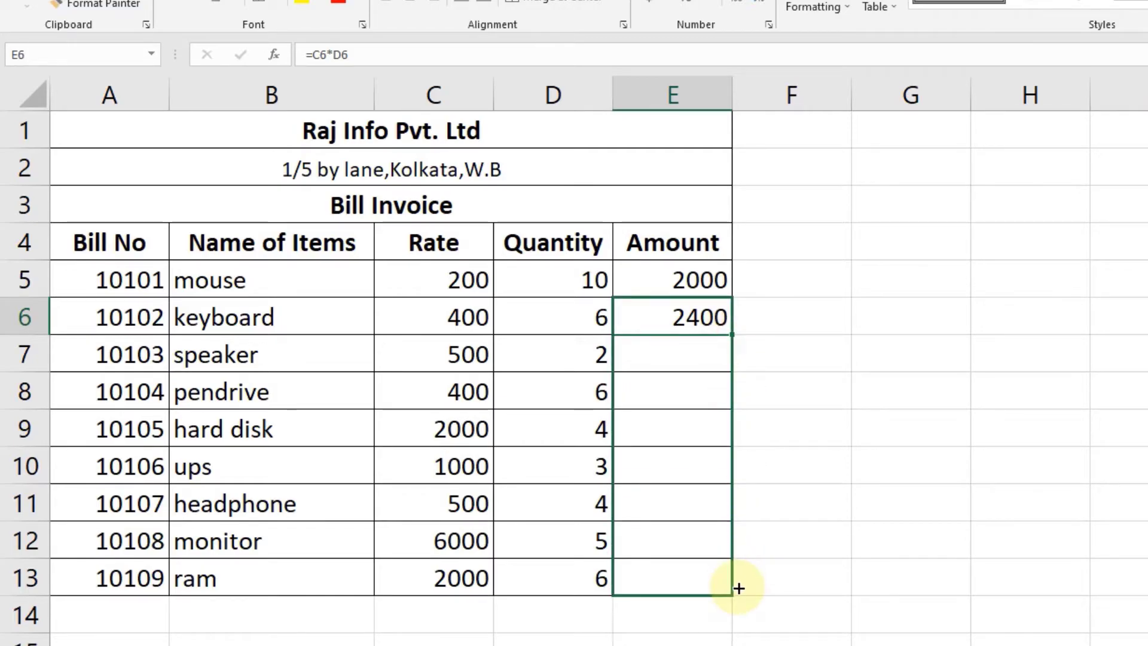
{"action": "left_click_drag", "start_coordinate": [738, 588], "coordinate": [735, 584]}
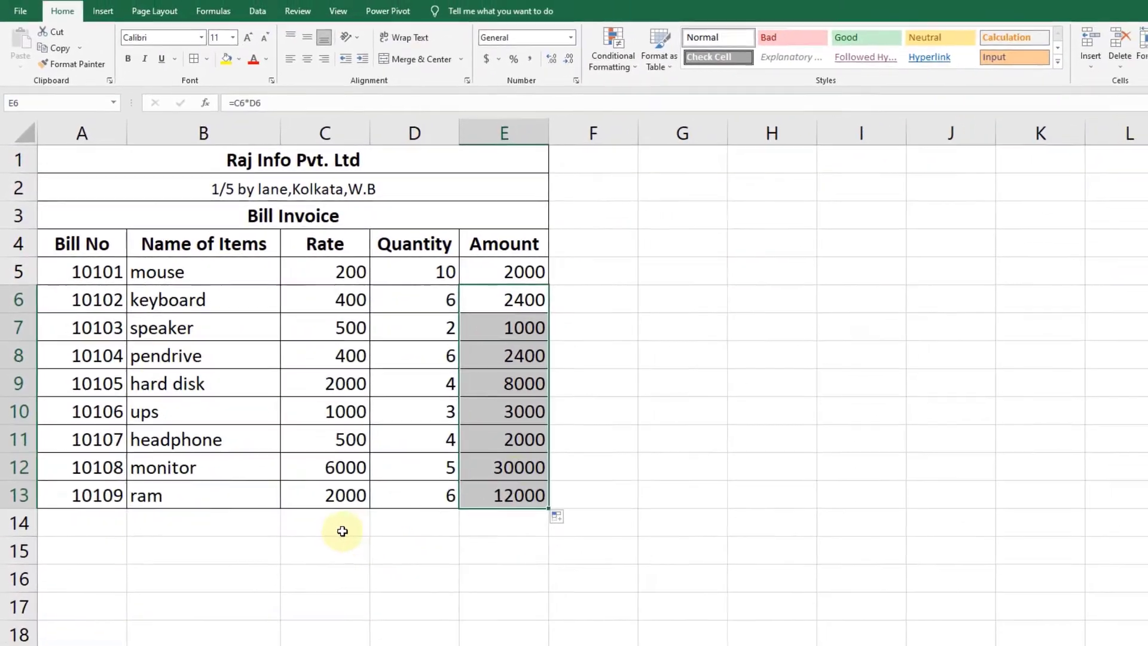
{"action": "left_click", "coordinate": [323, 526]}
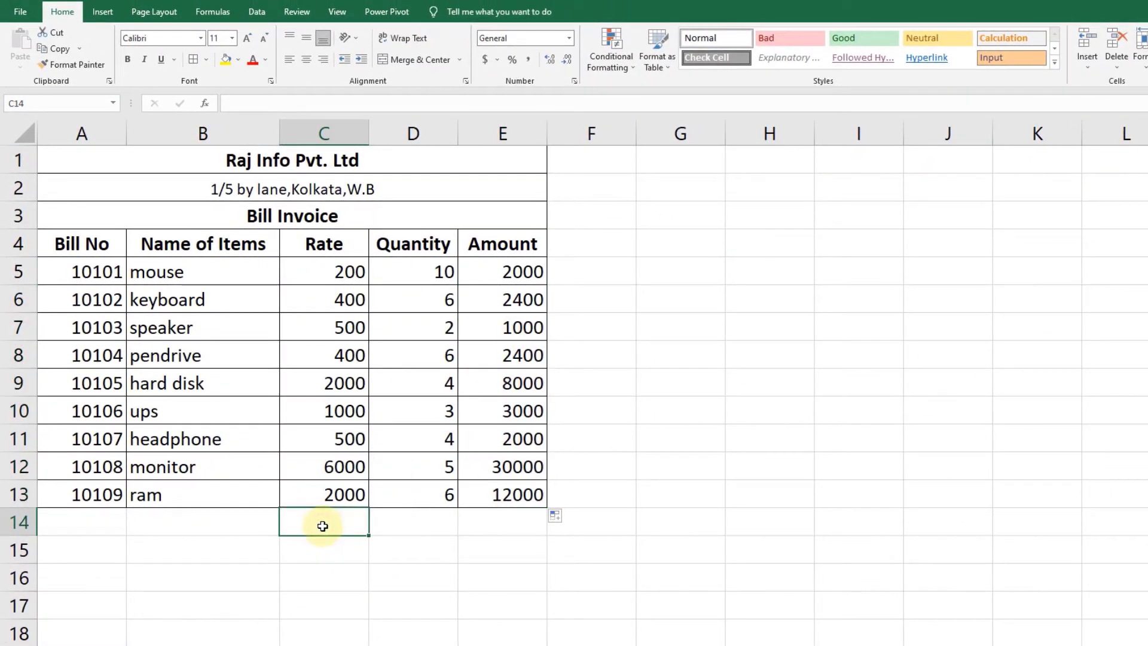
Step: Border C14:E16 and merge C14:D14 with the label 'Total'
{"action": "left_click_drag", "start_coordinate": [323, 524], "coordinate": [484, 574]}
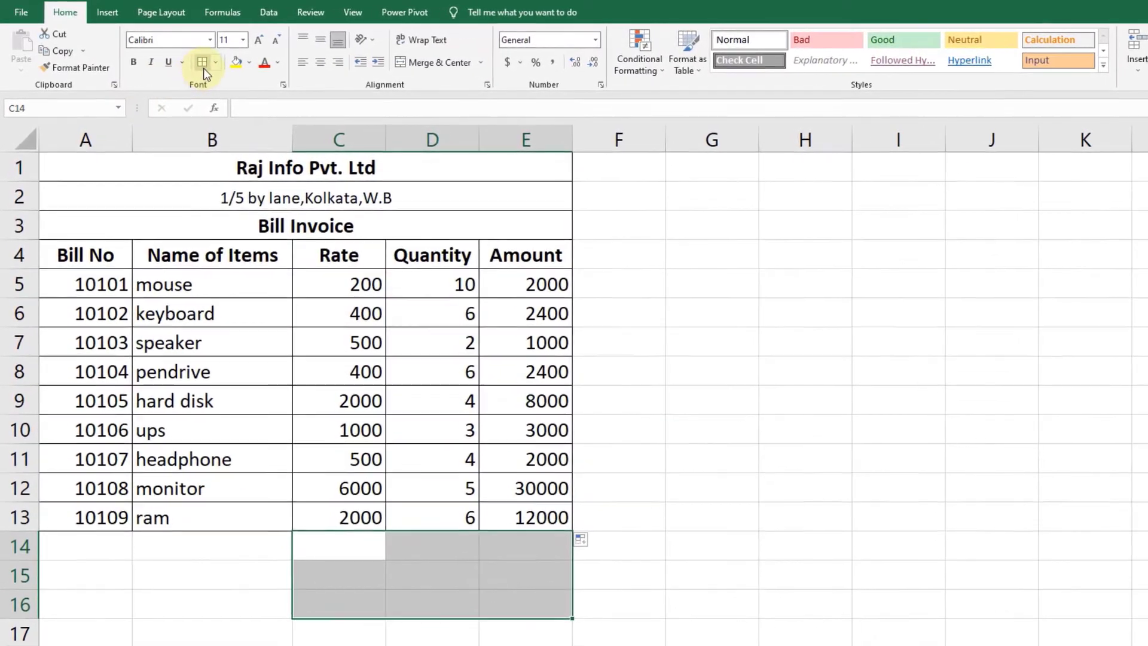
{"action": "left_click", "coordinate": [197, 61]}
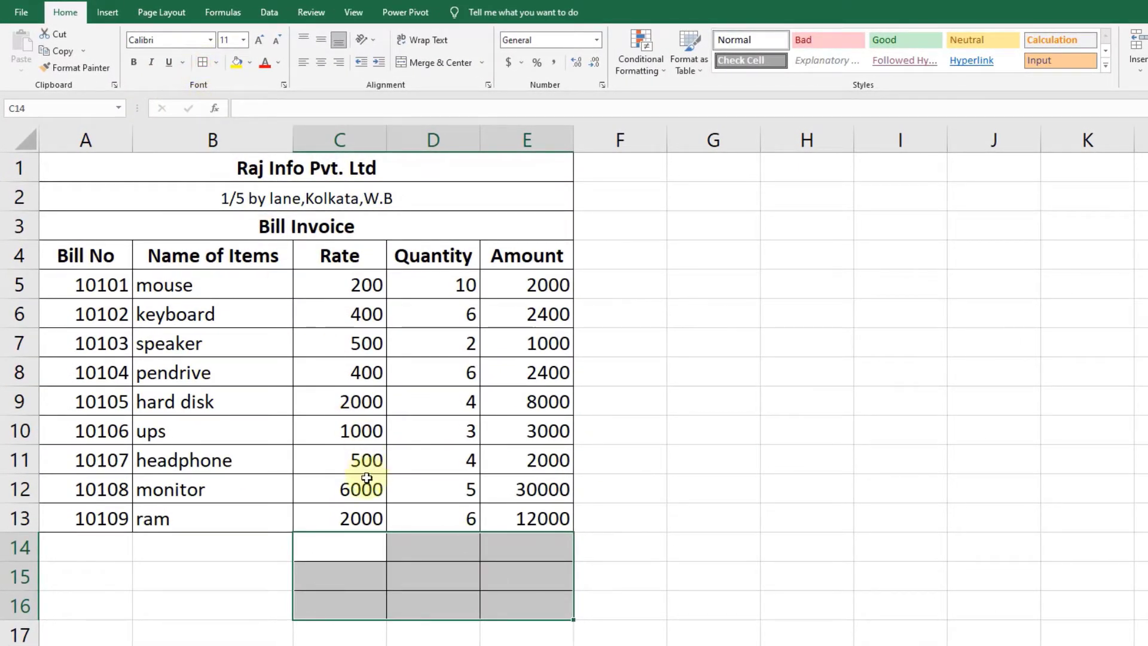
{"action": "left_click", "coordinate": [347, 548]}
{"action": "left_click_drag", "start_coordinate": [347, 549], "coordinate": [440, 549]}
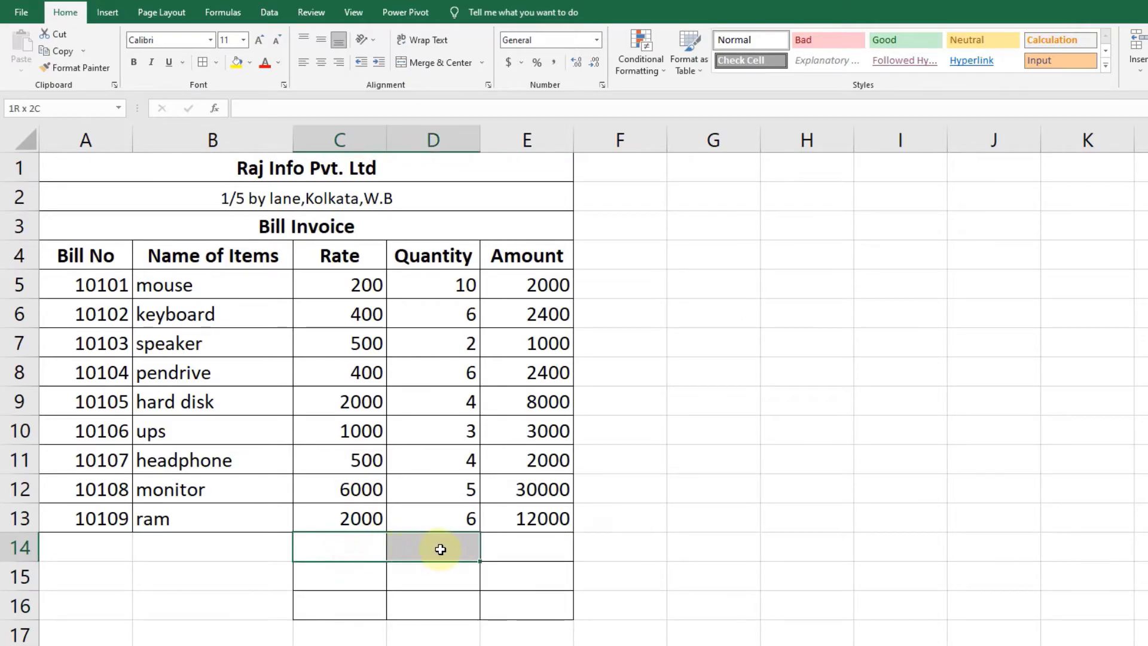
{"action": "left_click", "coordinate": [438, 62]}
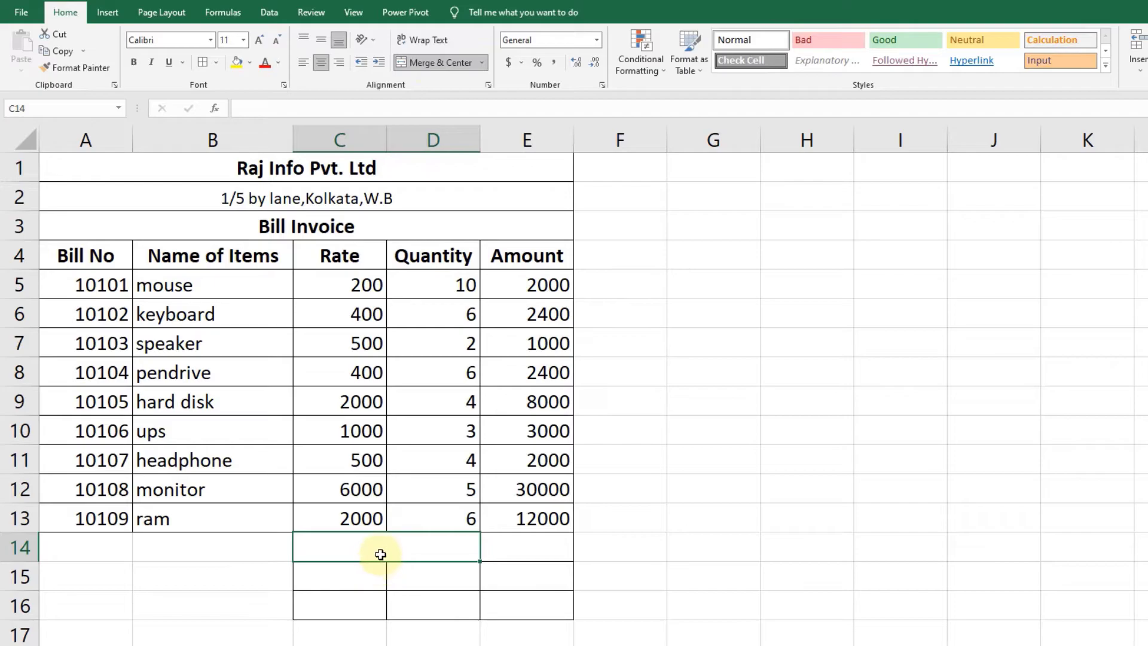
{"action": "type", "text": "Total"}
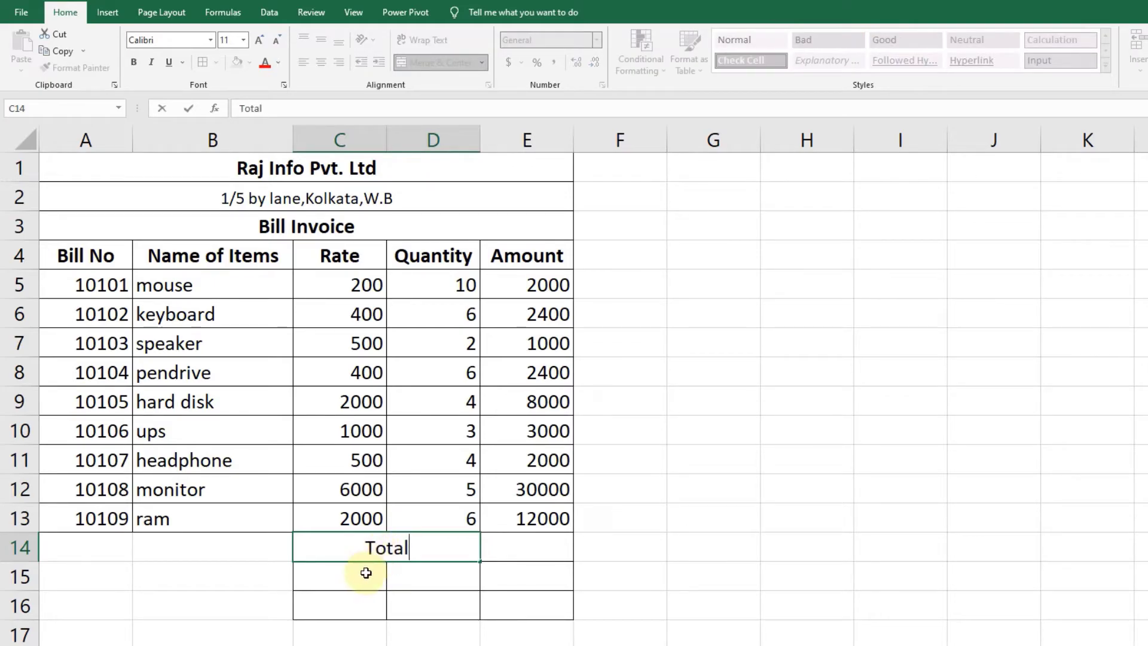
Step: Merge C15:D15 and C16:D16 with the labels 'GST 15%' and 'Grand Total'
{"action": "left_click_drag", "start_coordinate": [362, 574], "coordinate": [420, 572]}
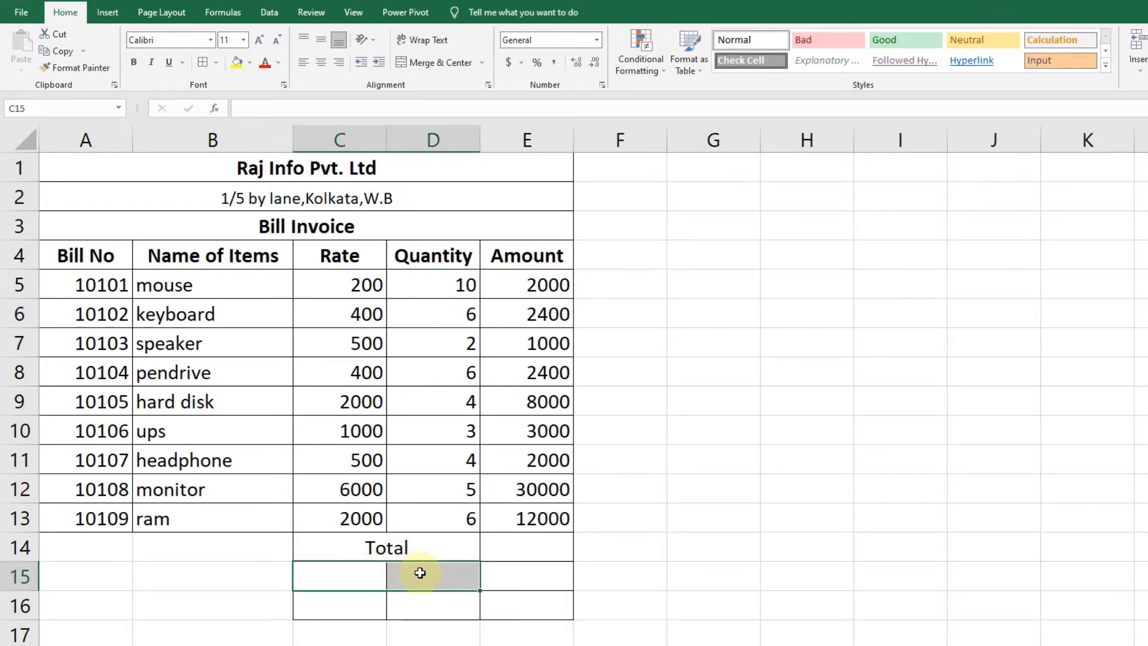
{"action": "left_click", "coordinate": [432, 64]}
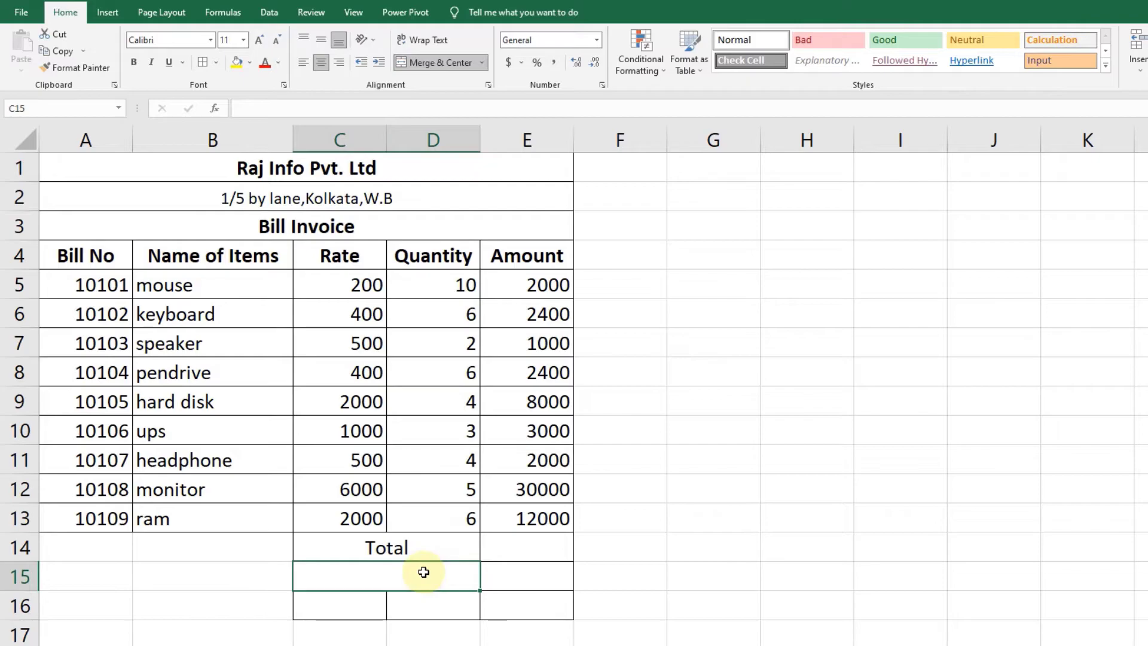
{"action": "type", "text": "GST"}
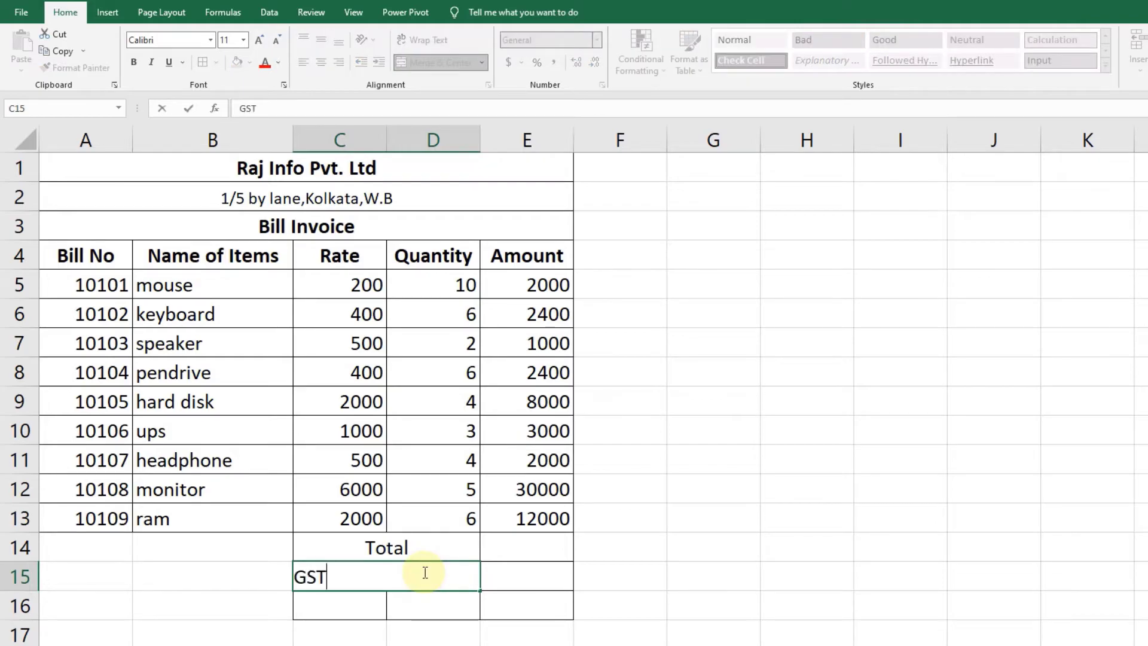
{"action": "type", "text": " 15%"}
{"action": "left_click", "coordinate": [377, 604]}
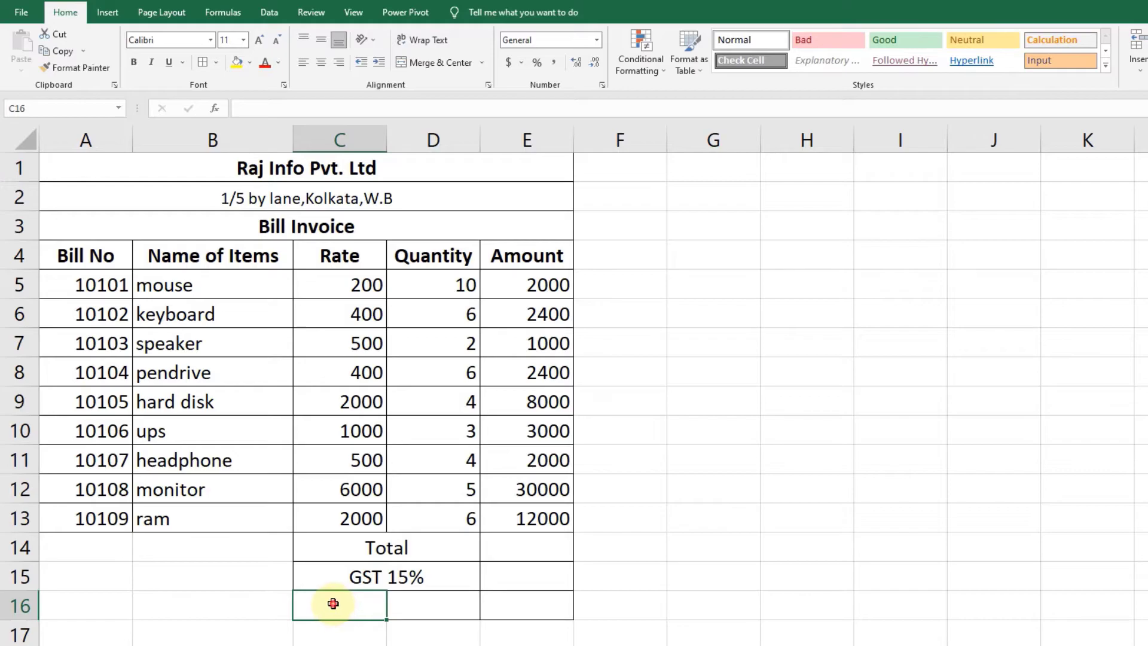
{"action": "left_click_drag", "start_coordinate": [333, 604], "coordinate": [429, 603]}
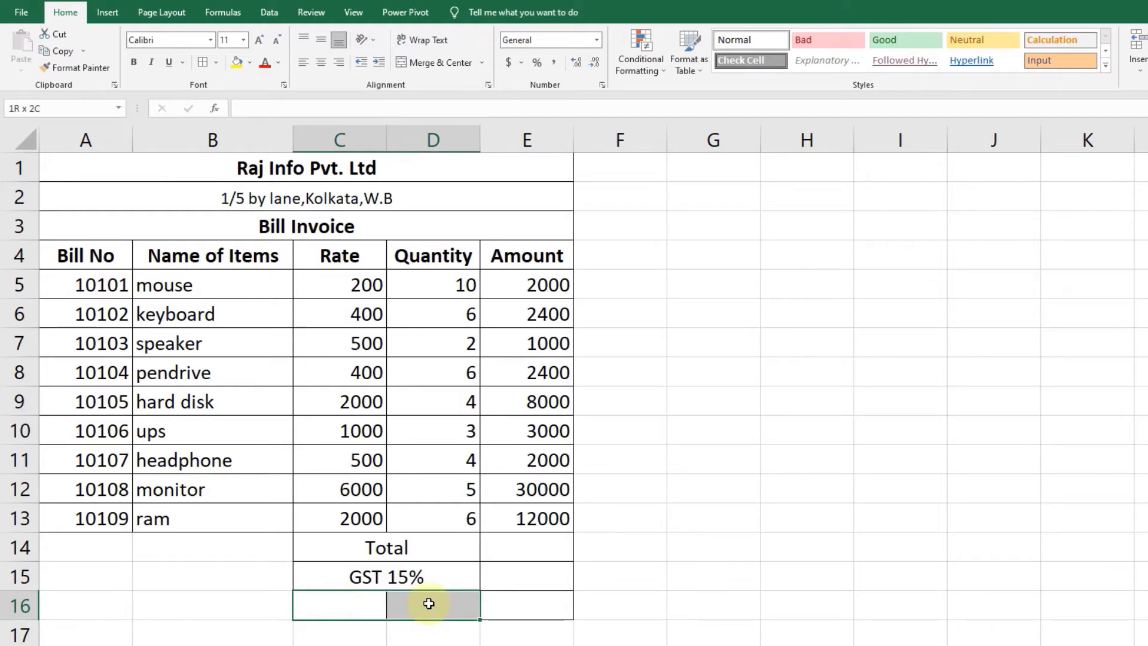
{"action": "left_click", "coordinate": [458, 60]}
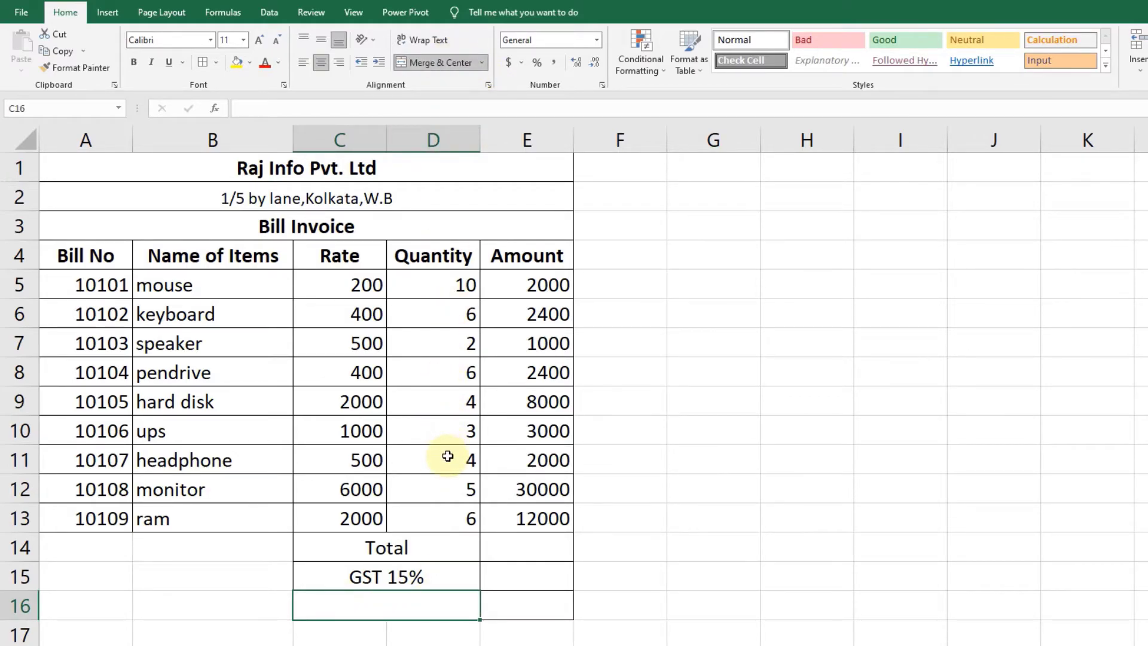
{"action": "type", "text": "Grand Total"}
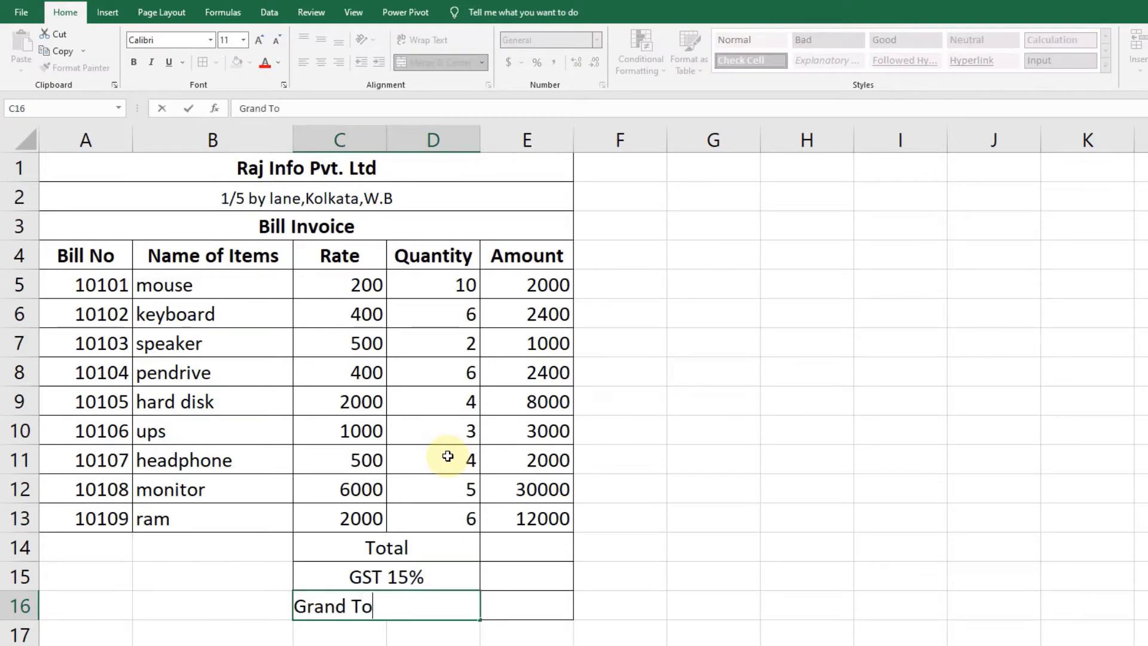
{"action": "left_click", "coordinate": [486, 544]}
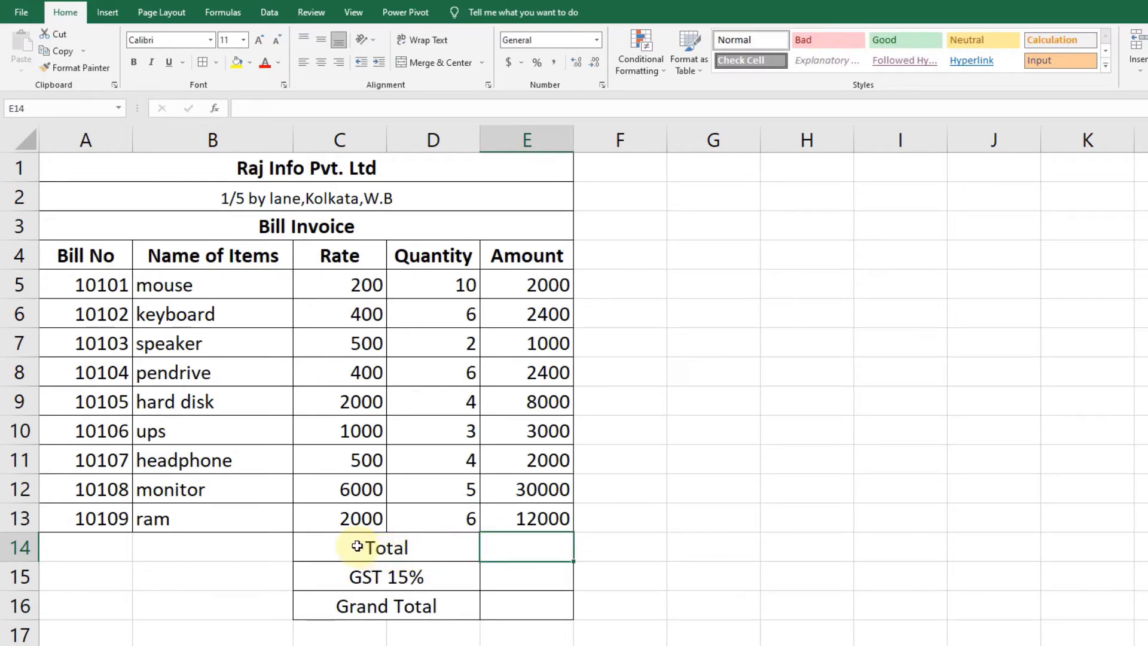
Step: Right-align the three summary labels and AutoSum the item amounts into E14, giving 62800
{"action": "left_click_drag", "start_coordinate": [356, 546], "coordinate": [412, 597]}
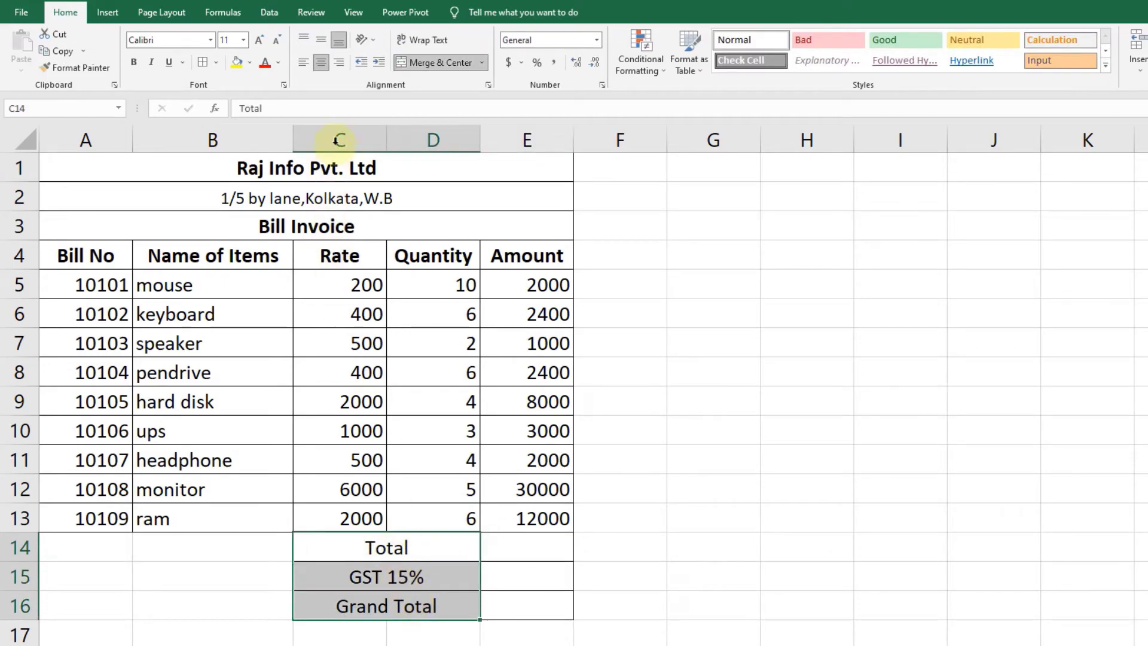
{"action": "left_click", "coordinate": [339, 62]}
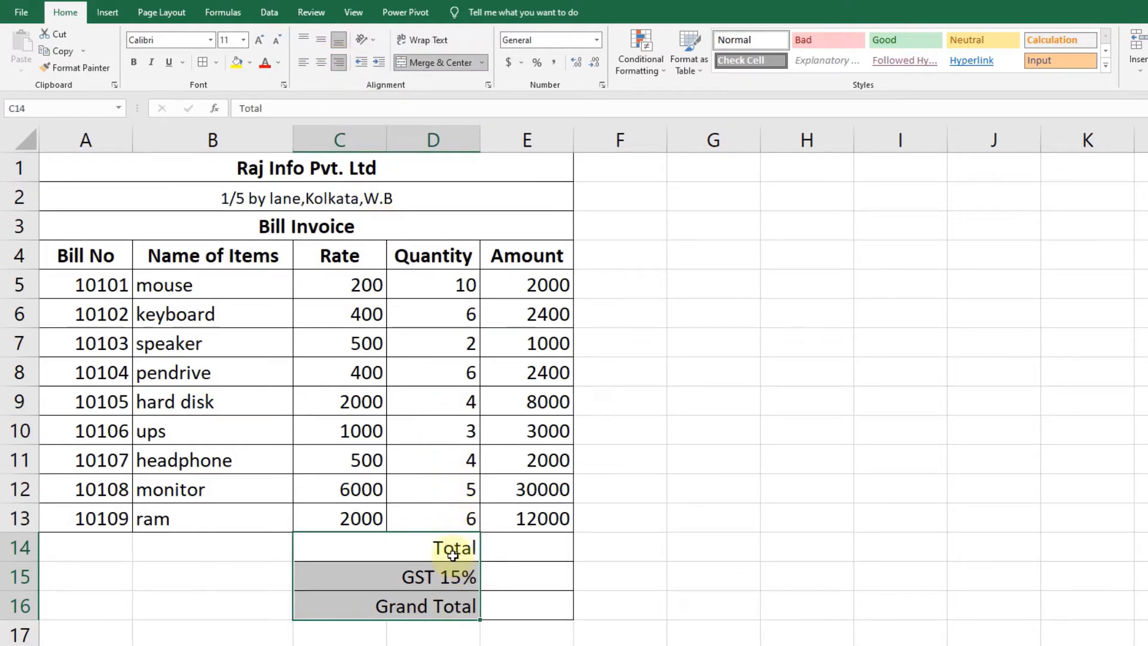
{"action": "left_click", "coordinate": [499, 554]}
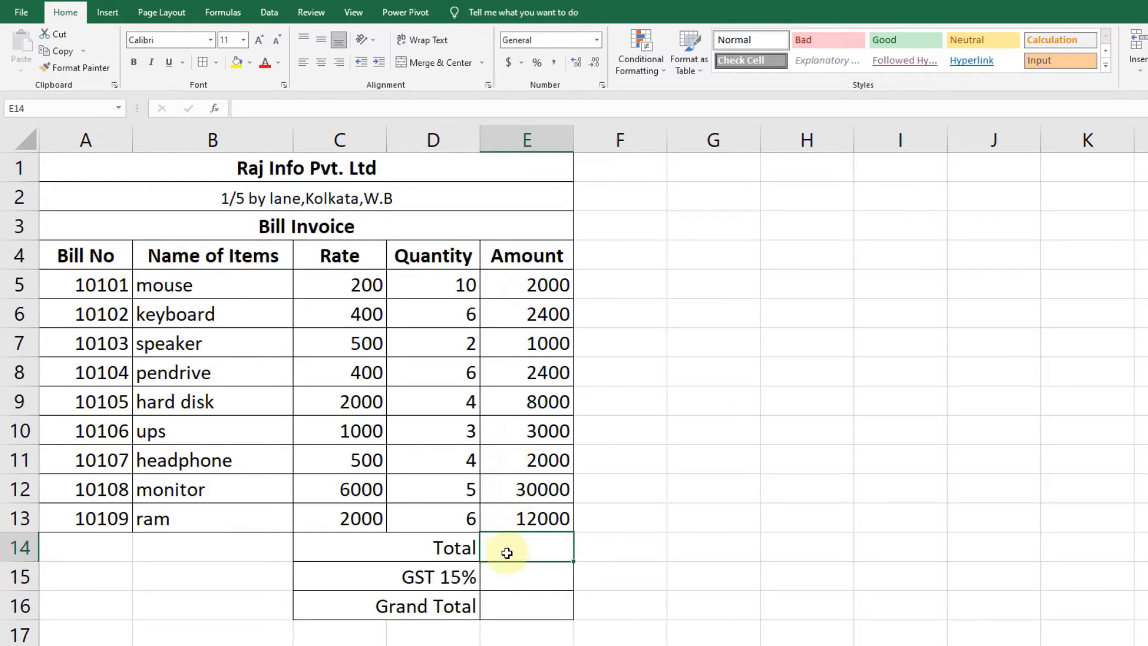
{"action": "left_click", "coordinate": [501, 547]}
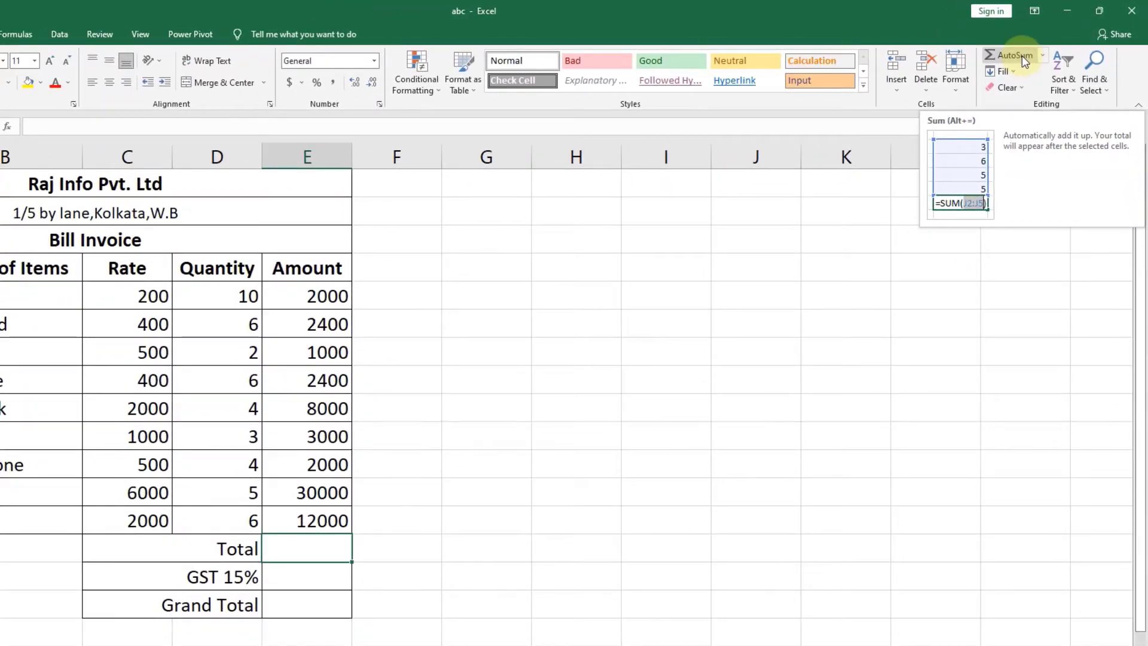
{"action": "left_click", "coordinate": [1021, 55]}
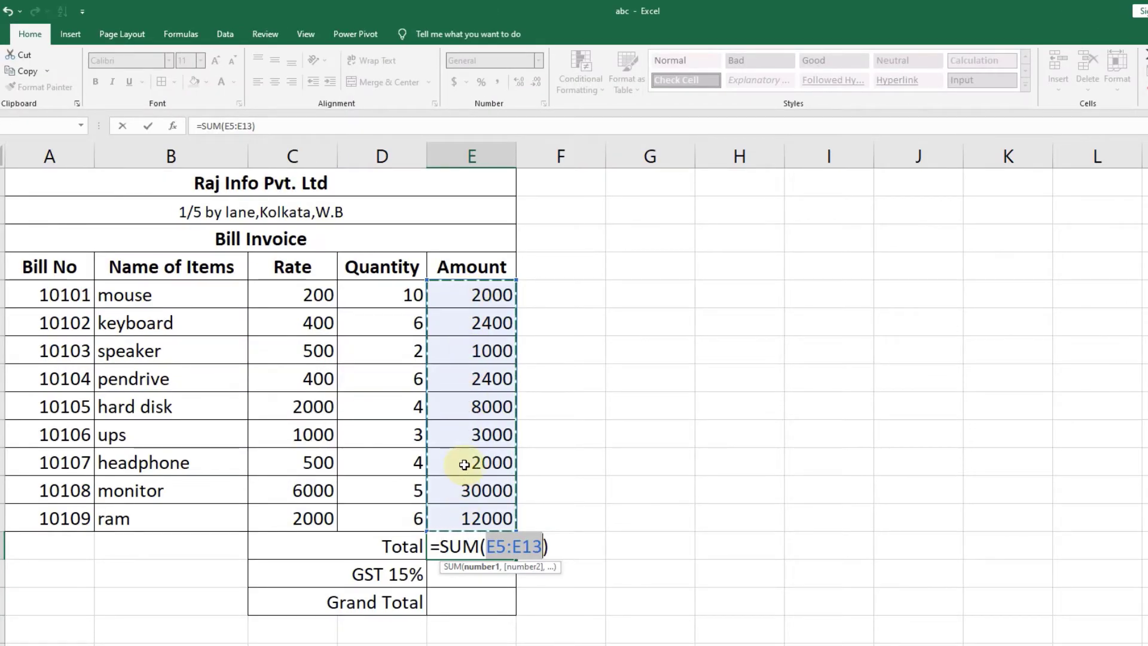
{"action": "key", "text": "Return"}
{"action": "type", "text": "="}
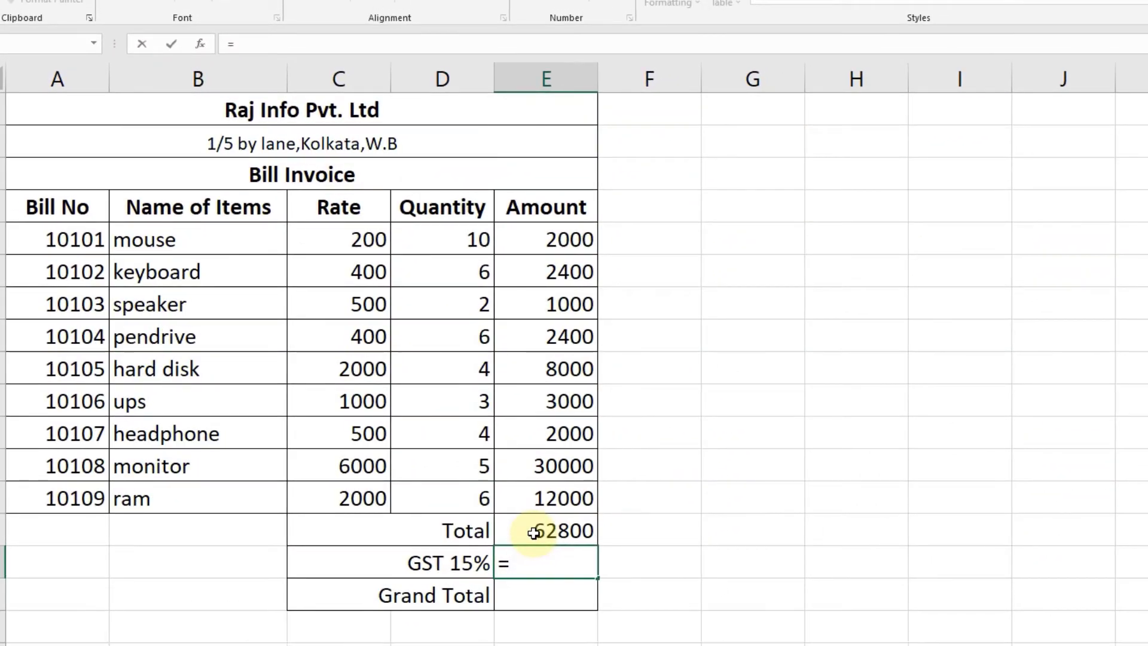
Step: Enter the GST formula =E14*15/100 in E15, giving 9420
{"action": "left_click", "coordinate": [534, 533]}
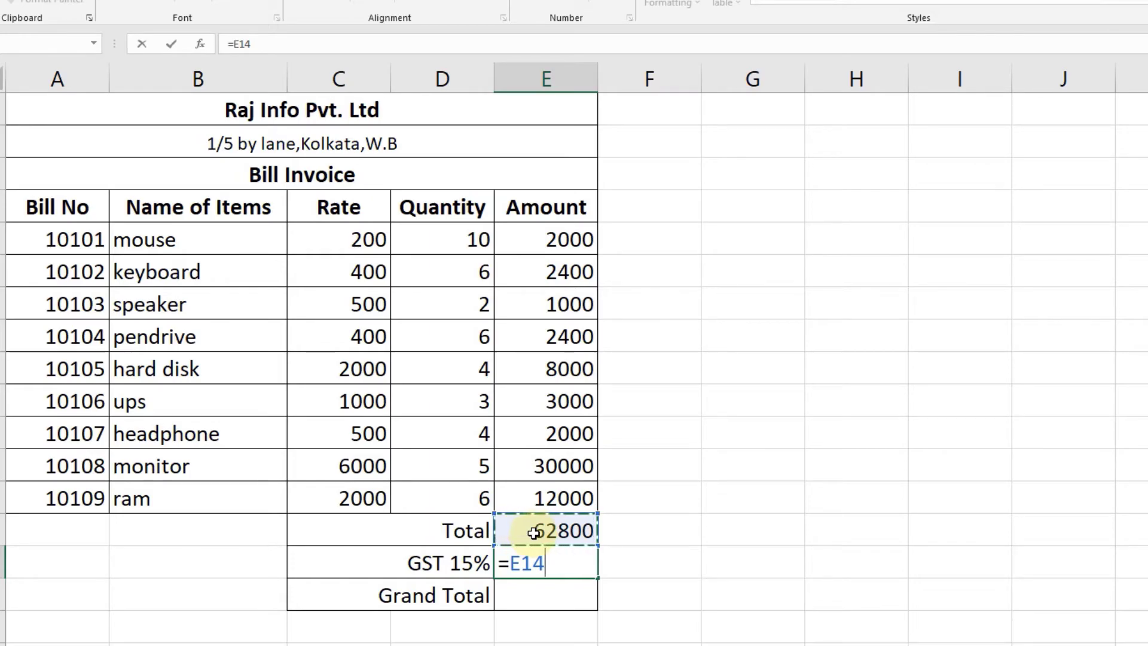
{"action": "type", "text": "*"}
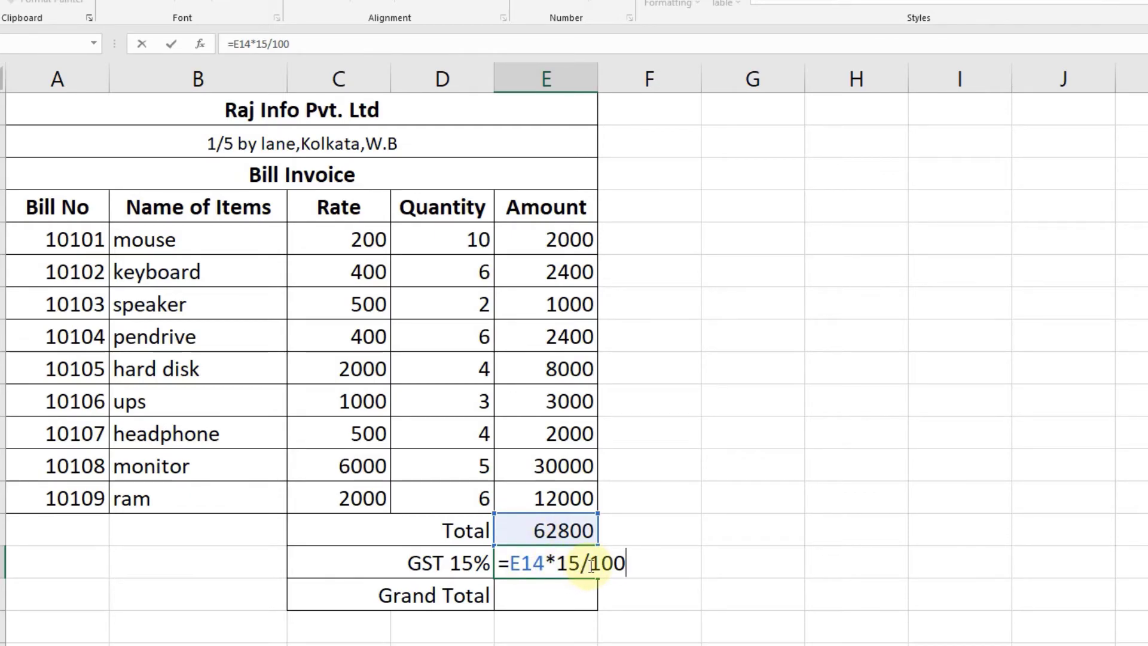
{"action": "key", "text": "Return"}
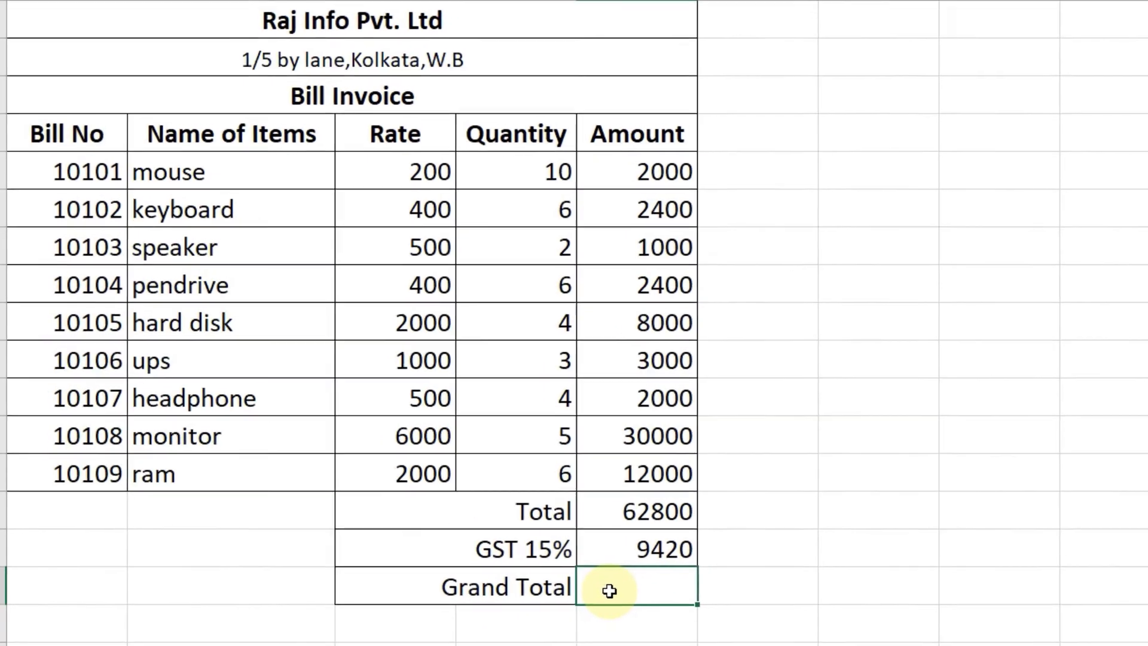
Step: Enter the Grand Total formula =E14-E15 in E16, giving 53380
{"action": "type", "text": "="}
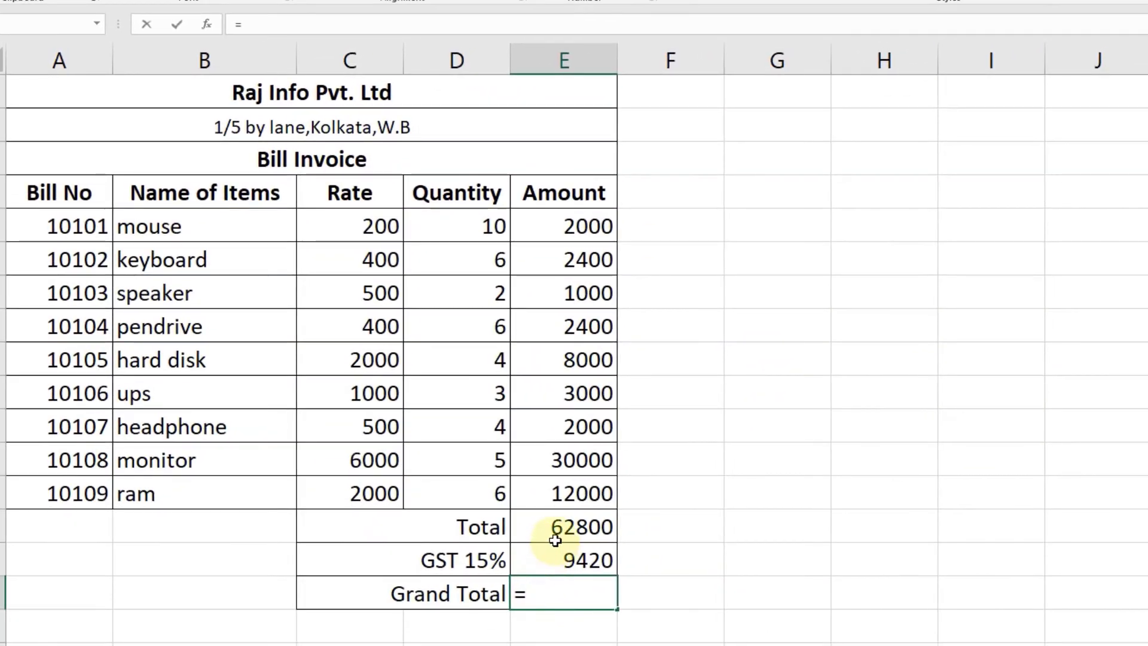
{"action": "left_click", "coordinate": [558, 527]}
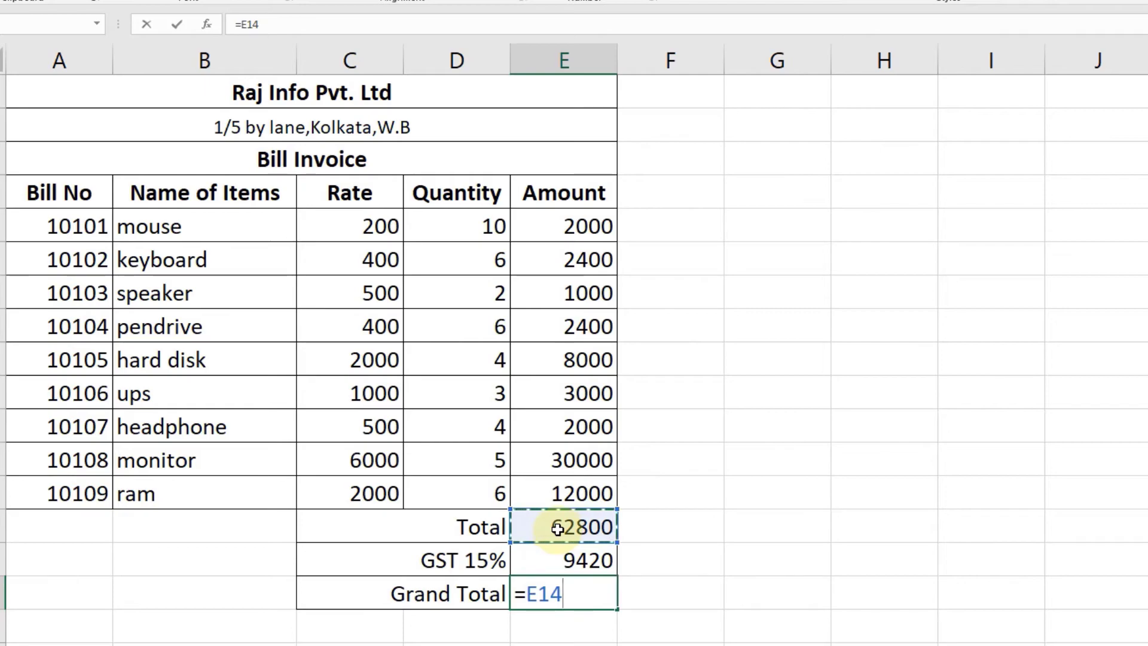
{"action": "type", "text": "-"}
{"action": "left_click", "coordinate": [543, 559]}
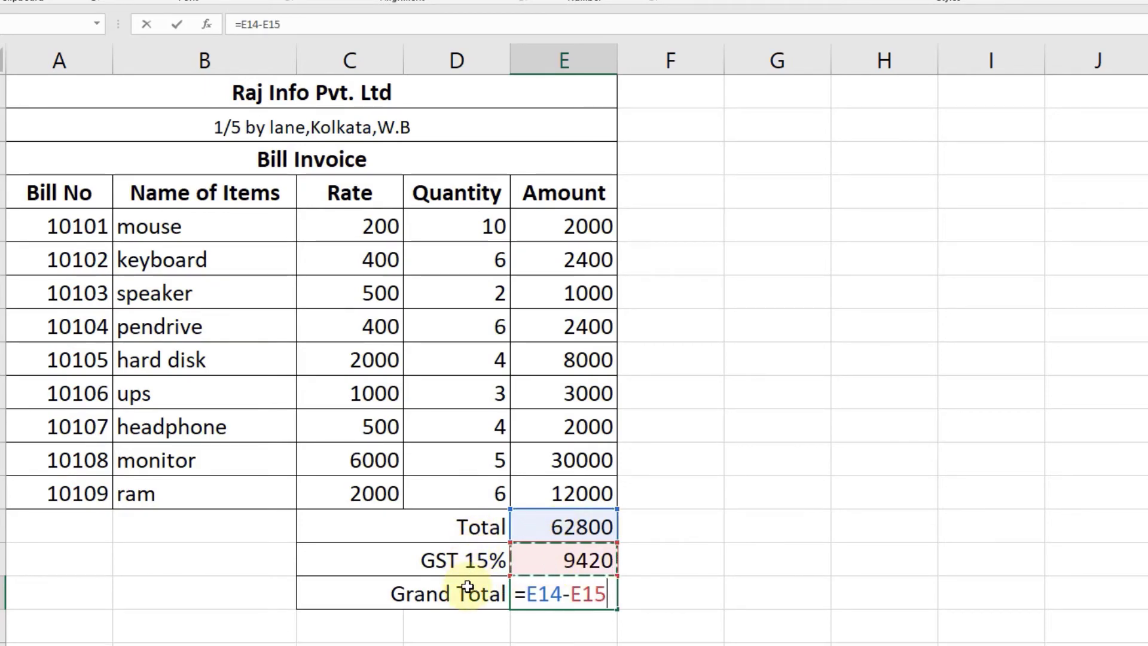
{"action": "key", "text": "Return"}
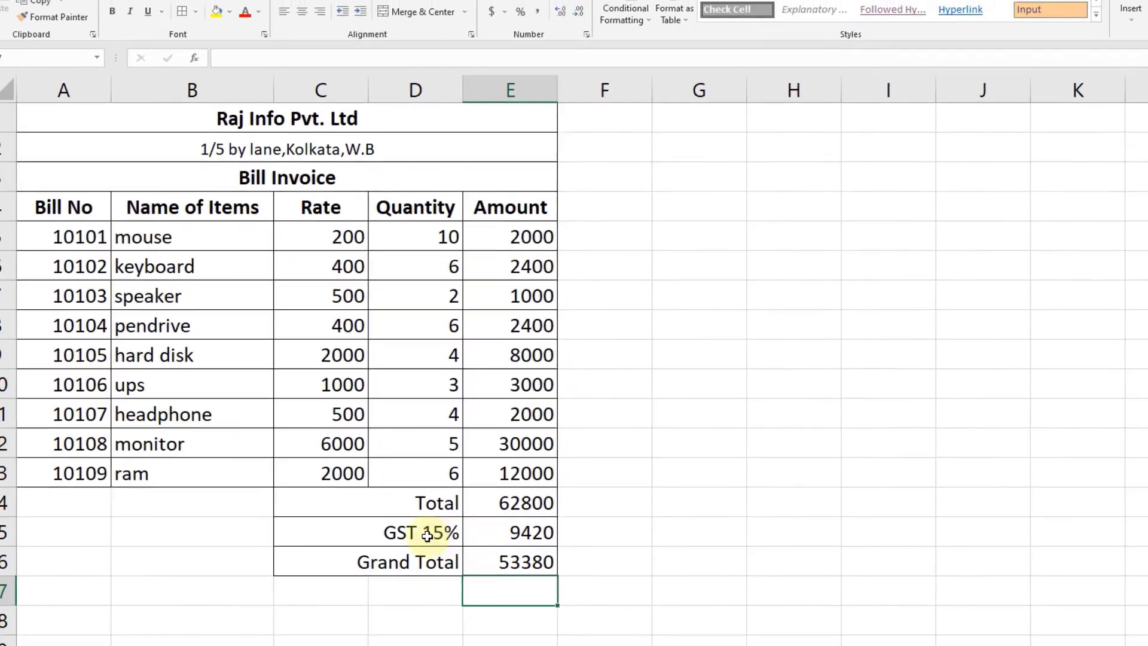
Step: Bold the Total, GST 15% and Grand Total rows (C14:E16) and fill header row A4:E4 yellow
{"action": "left_click_drag", "start_coordinate": [426, 505], "coordinate": [510, 562]}
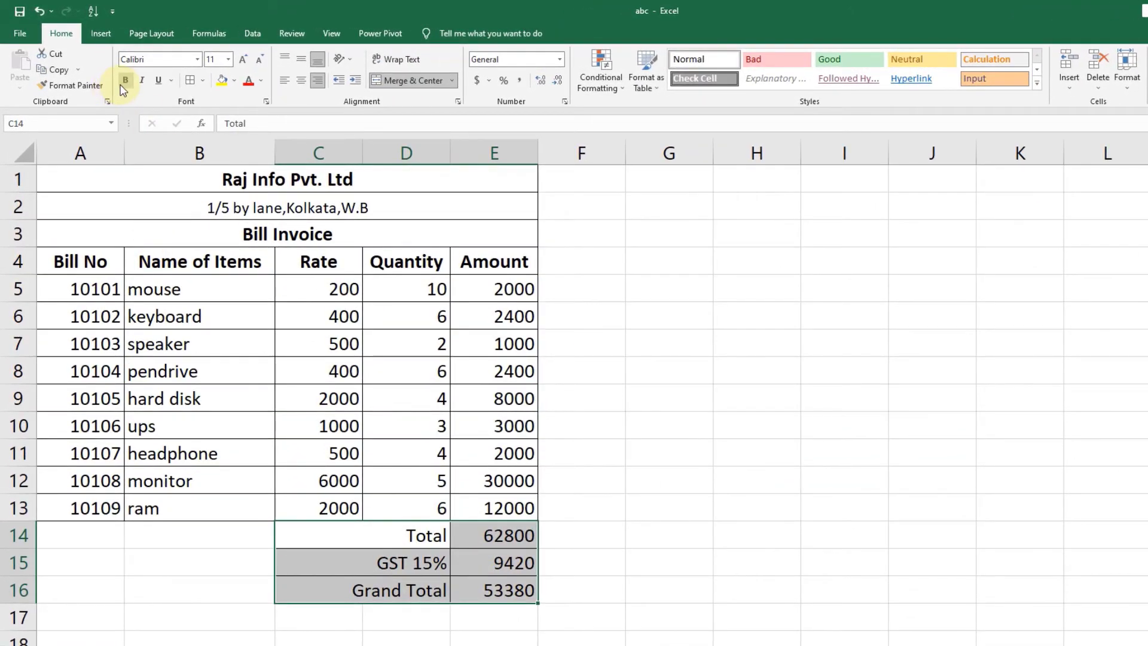
{"action": "left_click", "coordinate": [124, 82]}
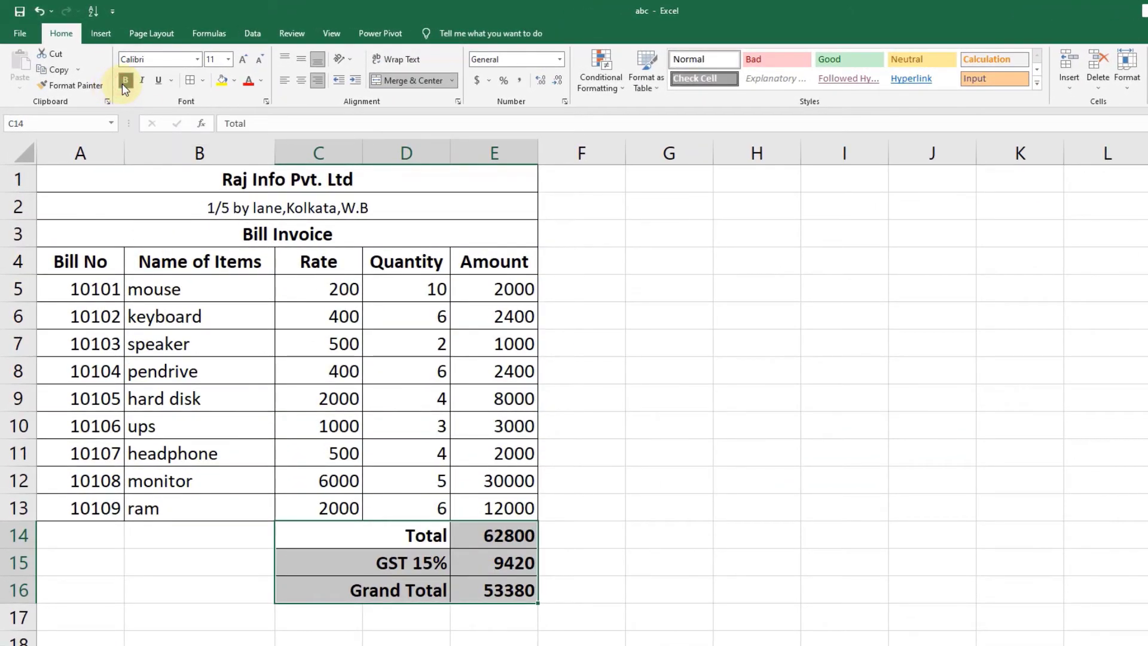
{"action": "left_click", "coordinate": [299, 536]}
{"action": "left_click_drag", "start_coordinate": [56, 259], "coordinate": [482, 257]}
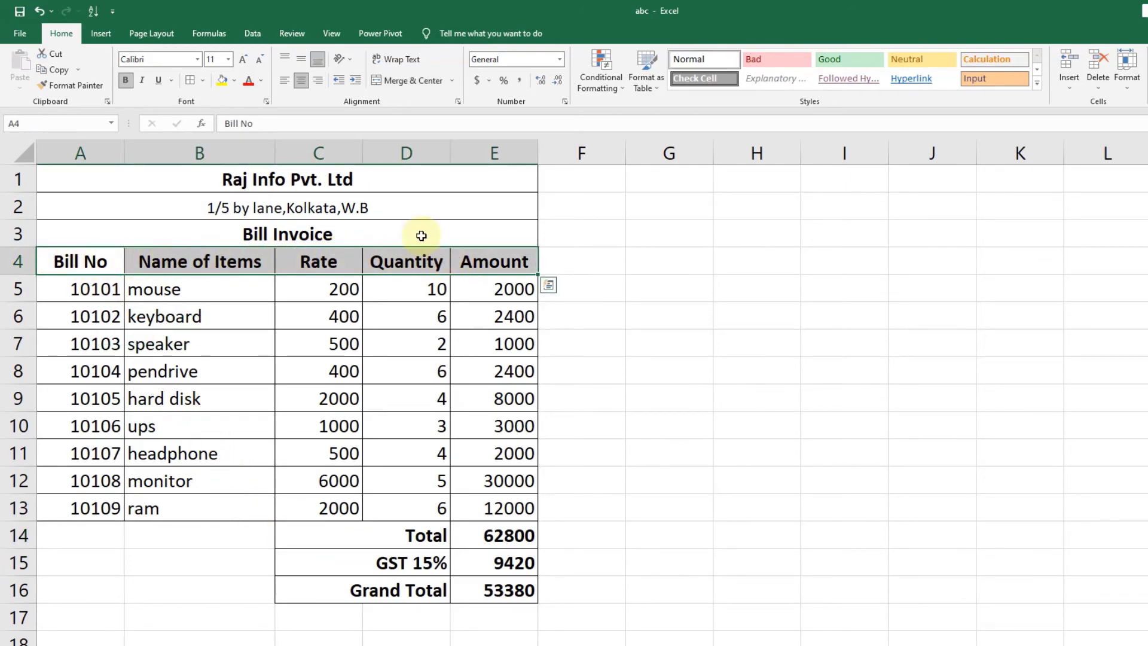
{"action": "left_click", "coordinate": [236, 81]}
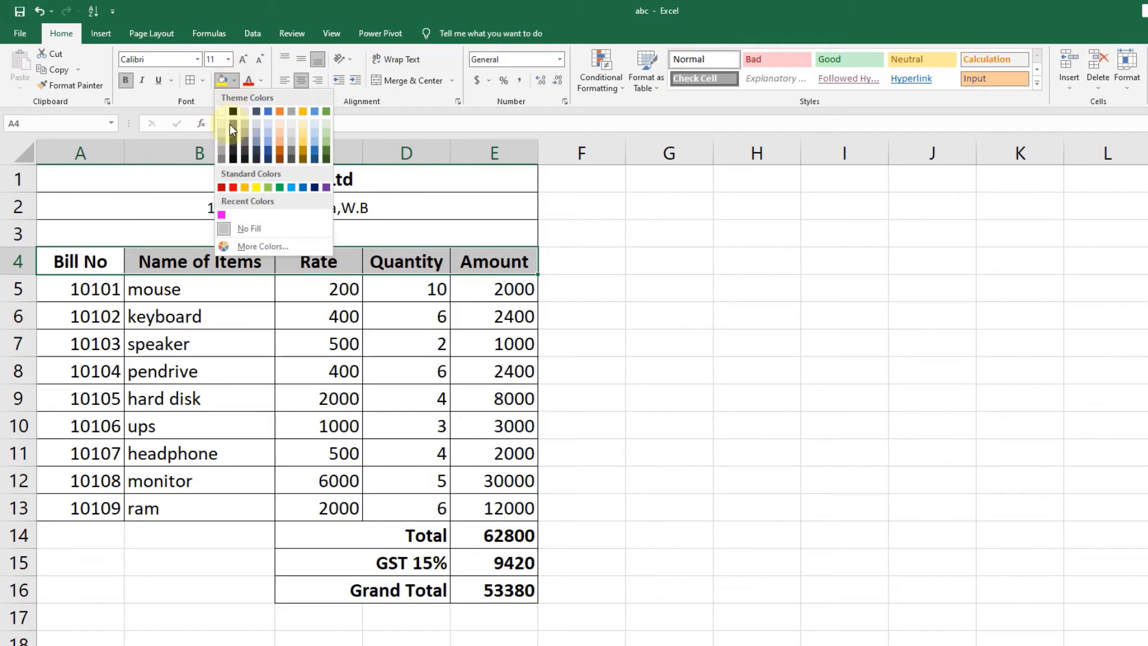
{"action": "left_click", "coordinate": [256, 186]}
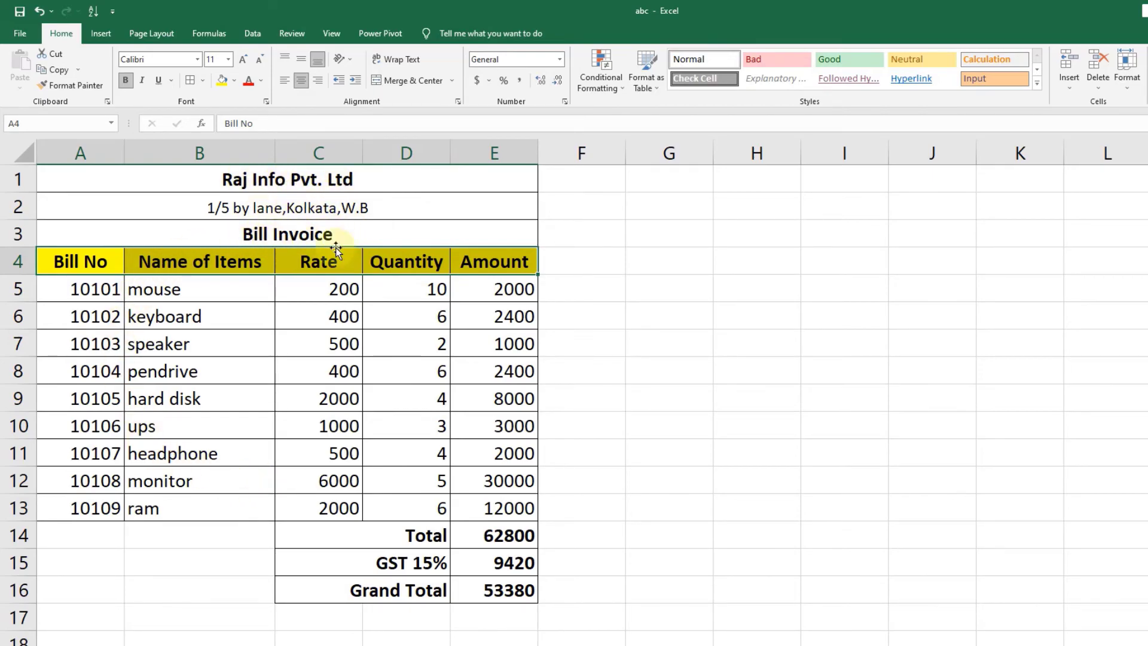
{"action": "left_click", "coordinate": [159, 270]}
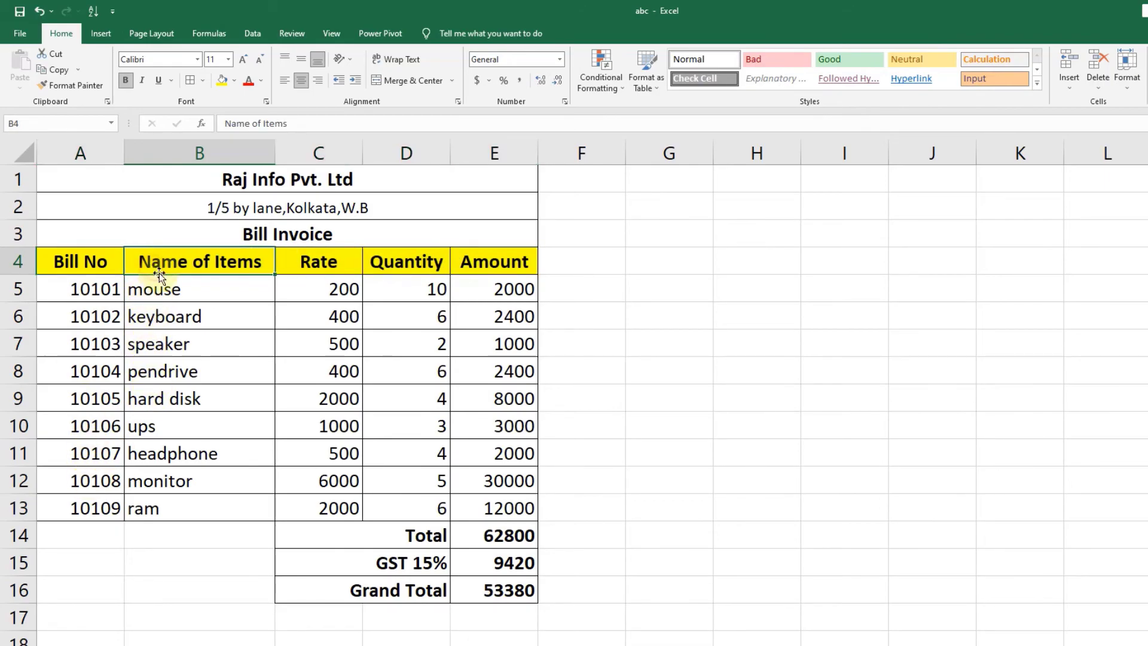
{"action": "left_click", "coordinate": [168, 290]}
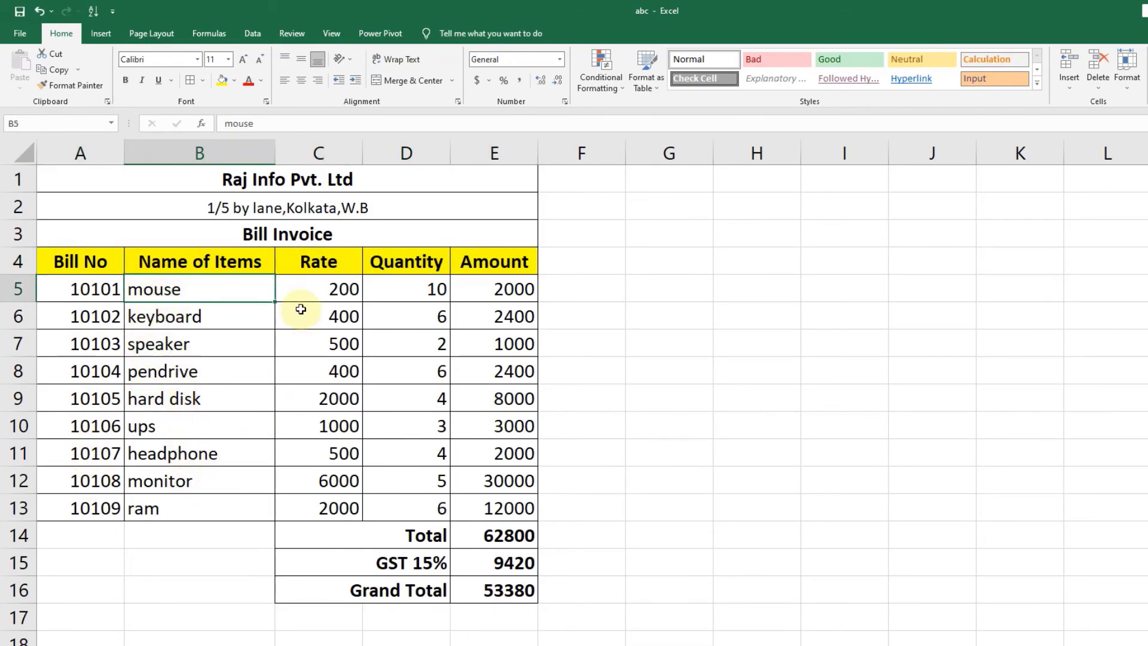
{"action": "left_click", "coordinate": [307, 278]}
{"action": "left_click", "coordinate": [317, 316]}
{"action": "left_click", "coordinate": [323, 396]}
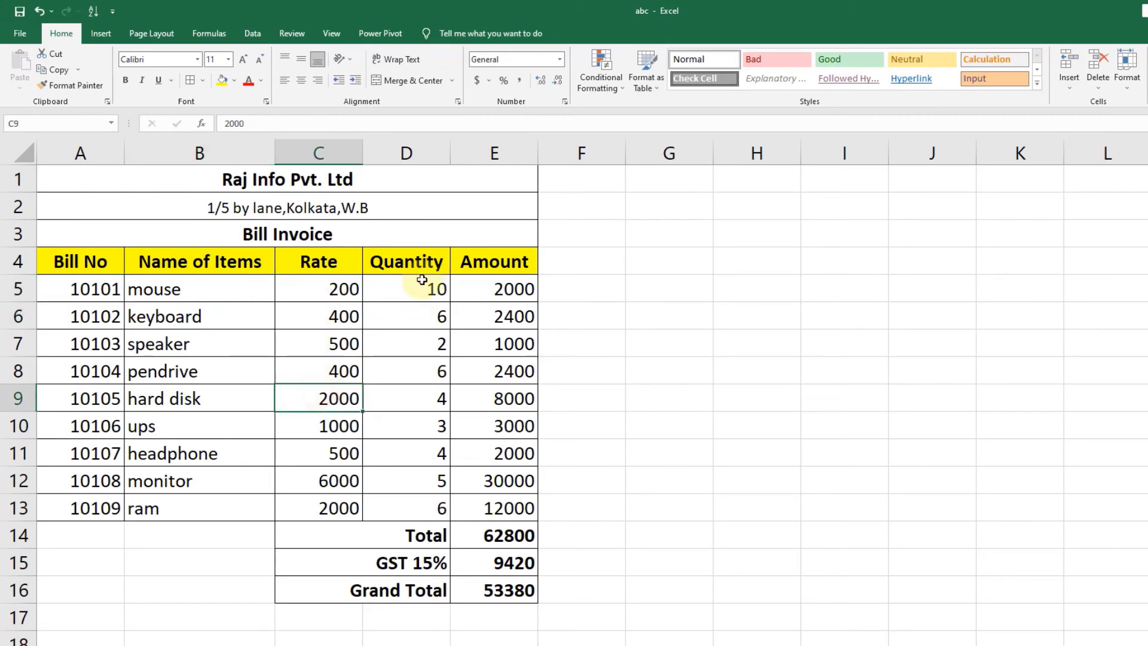
{"action": "left_click", "coordinate": [418, 284]}
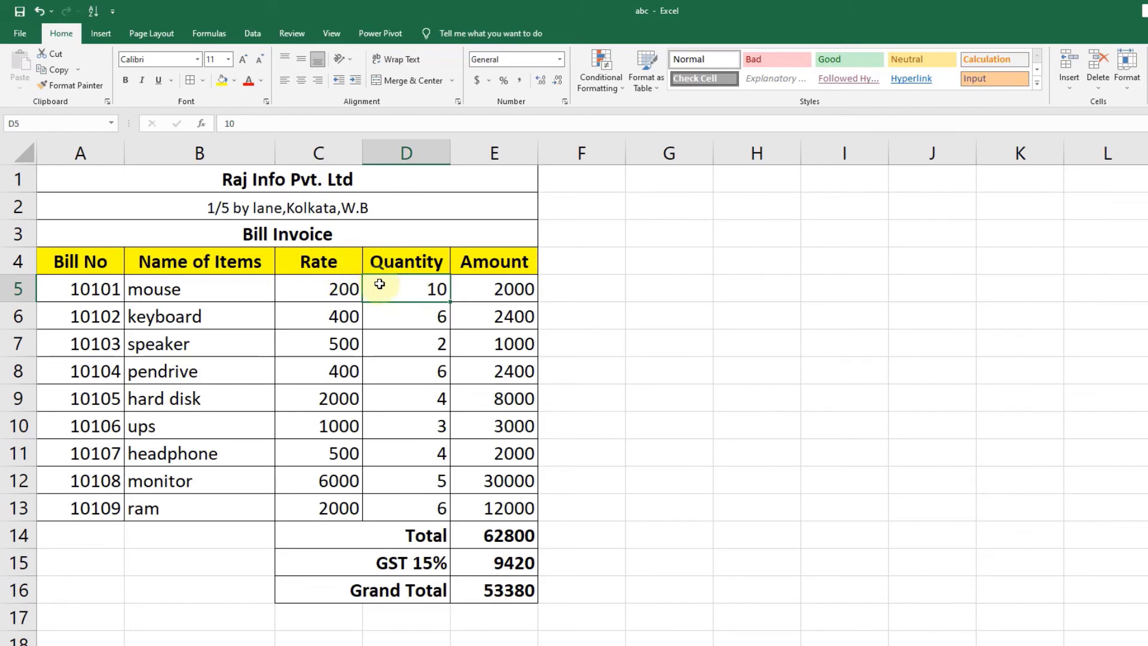
{"action": "left_click", "coordinate": [496, 367]}
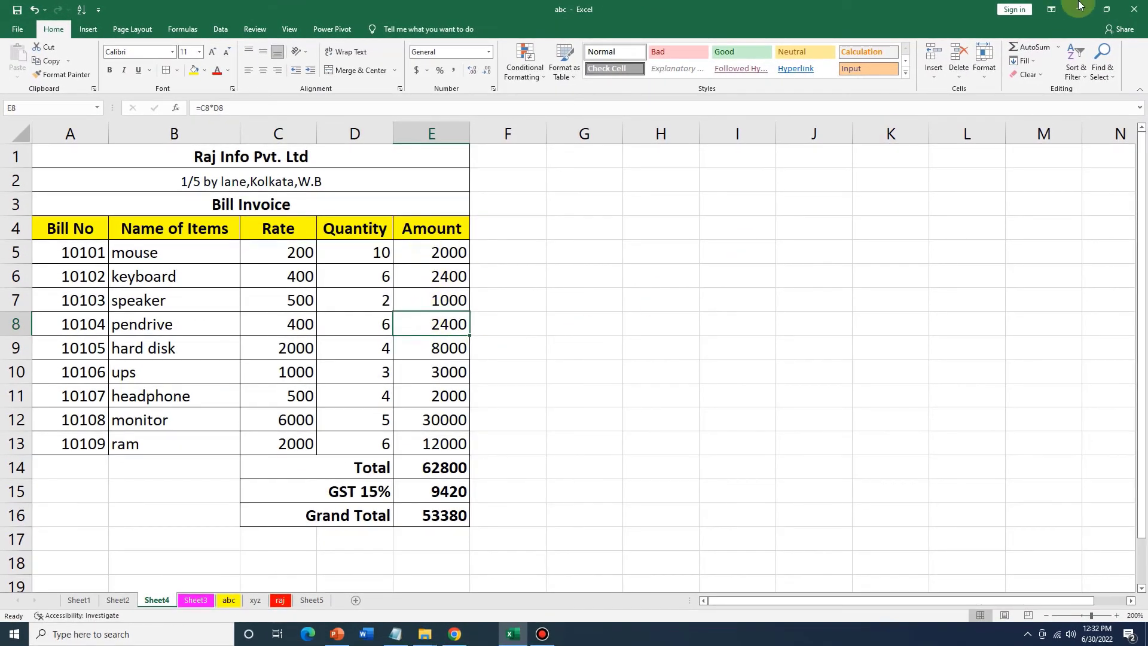